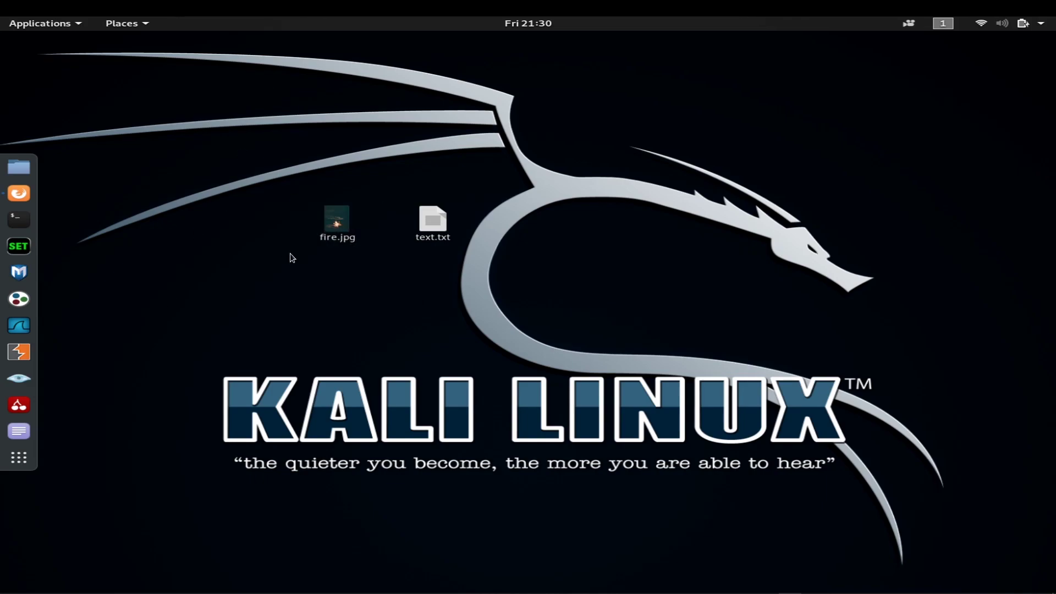
Step: Arrange fire.jpg beside text.txt on the desktop and preview the fire.jpg picture
{"action": "left_click", "coordinate": [448, 244]}
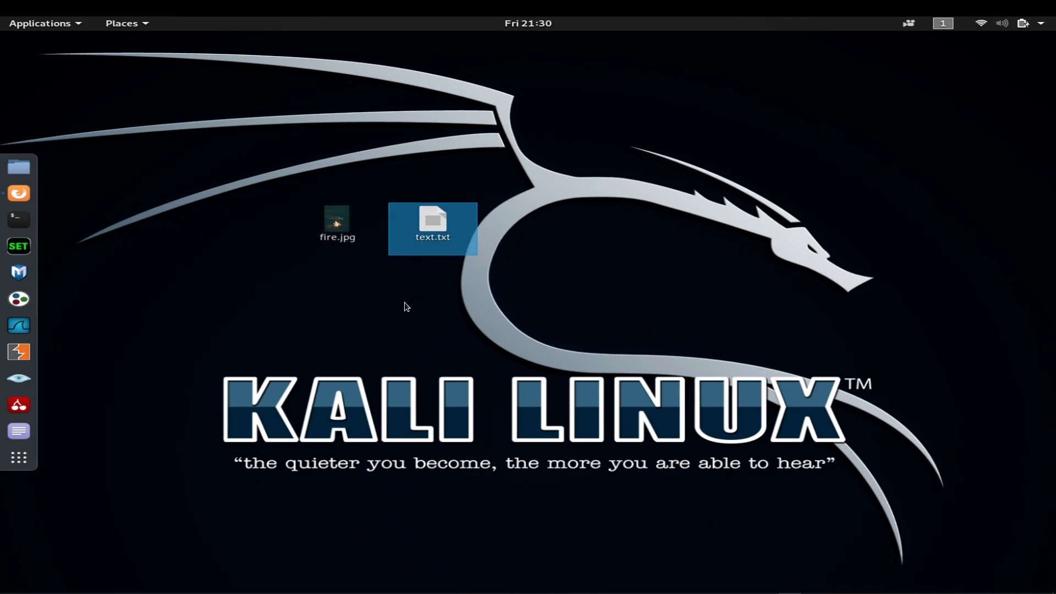
{"action": "left_click", "coordinate": [322, 220]}
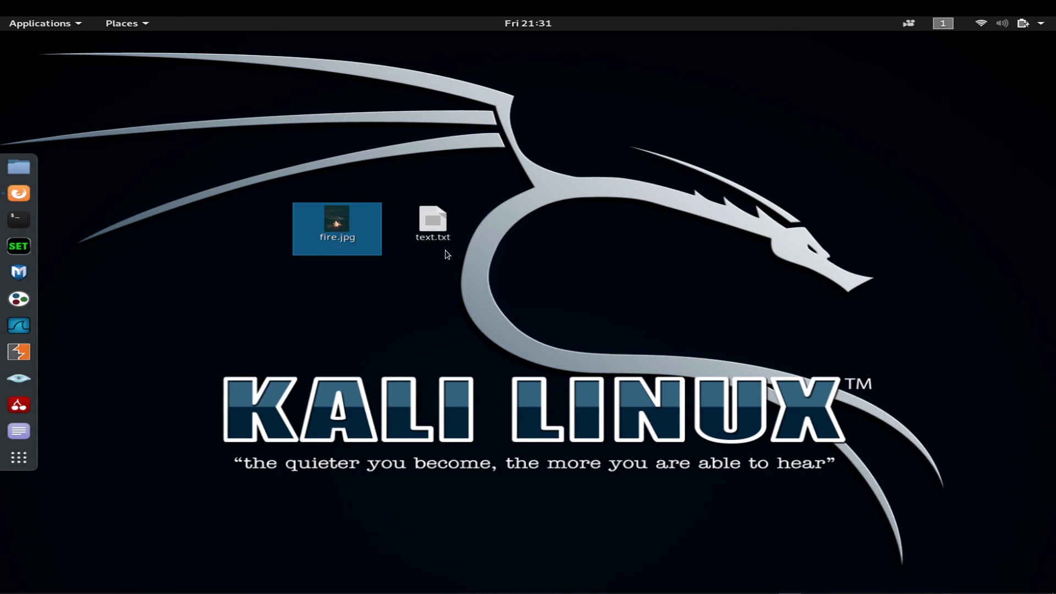
{"action": "left_click_drag", "start_coordinate": [329, 233], "coordinate": [842, 192]}
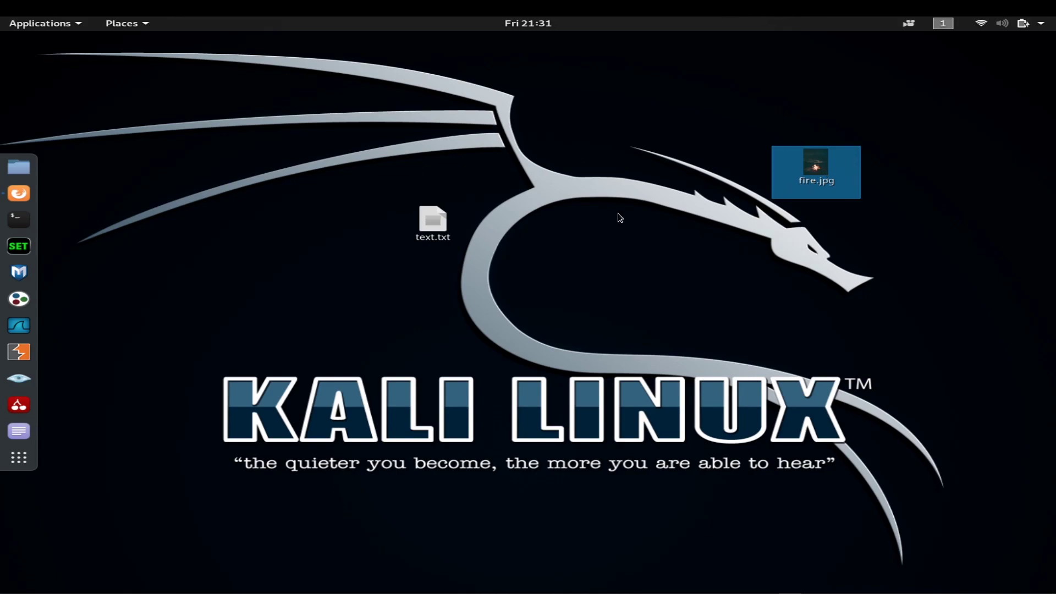
{"action": "left_click_drag", "start_coordinate": [827, 177], "coordinate": [827, 121]}
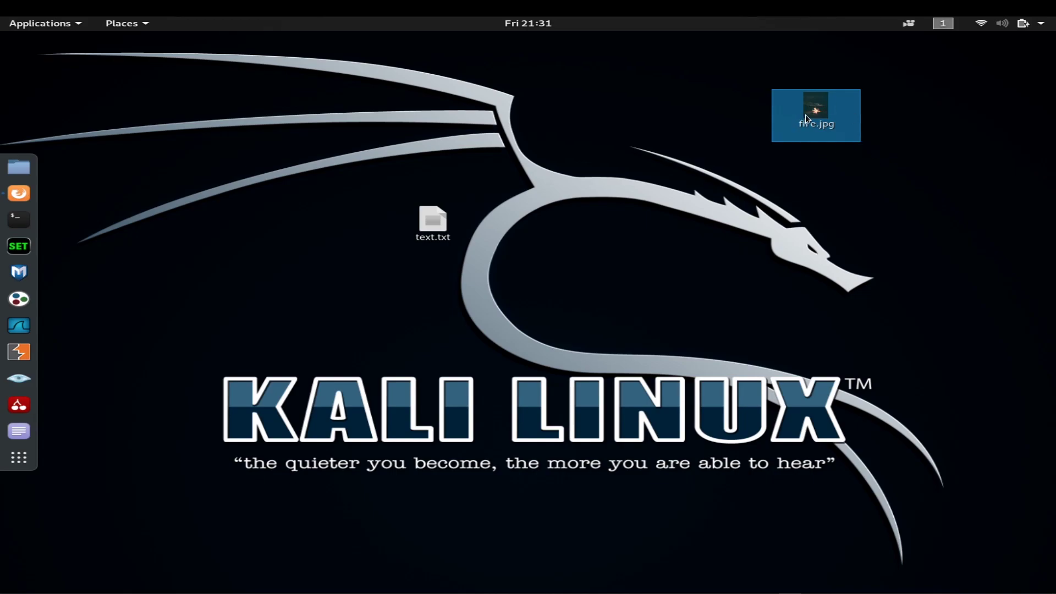
{"action": "left_click", "coordinate": [427, 227]}
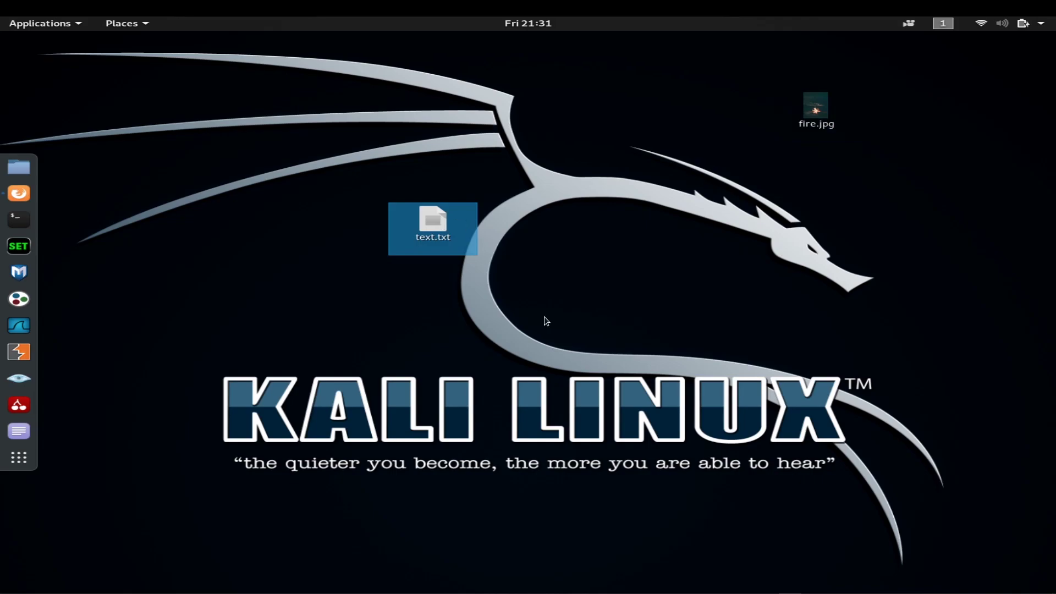
{"action": "left_click_drag", "start_coordinate": [811, 125], "coordinate": [334, 239]}
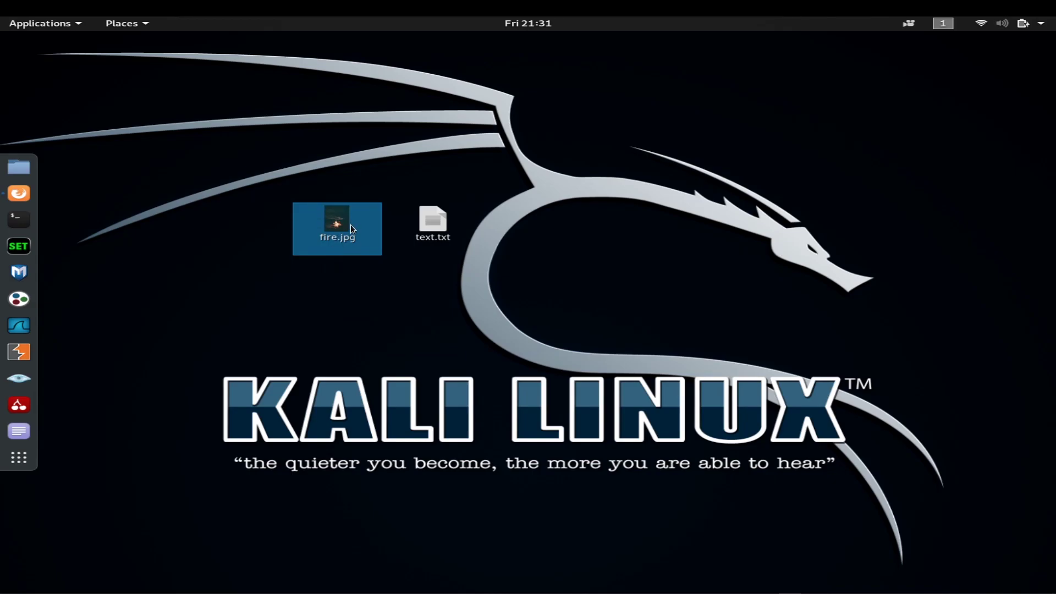
{"action": "key", "text": "Return"}
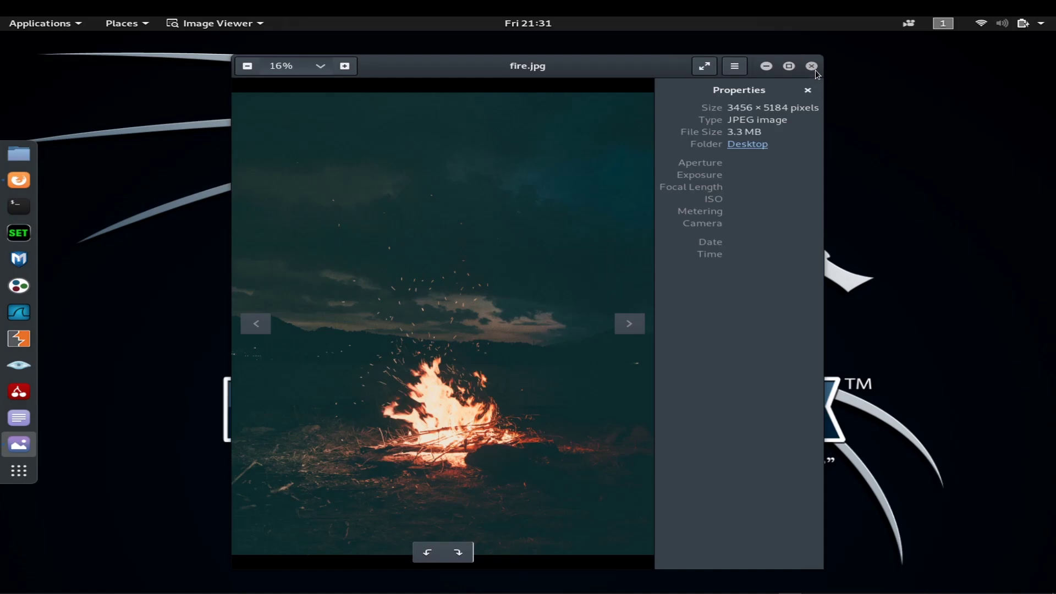
{"action": "left_click", "coordinate": [816, 71]}
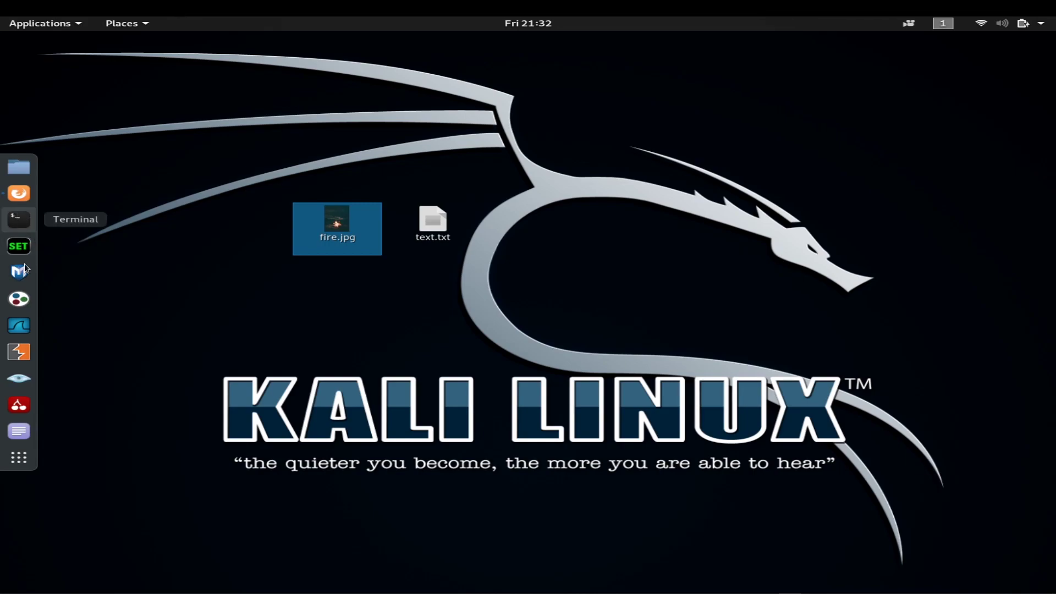
Step: Launch a new terminal, reposition it and enlarge the window
{"action": "left_click", "coordinate": [22, 223]}
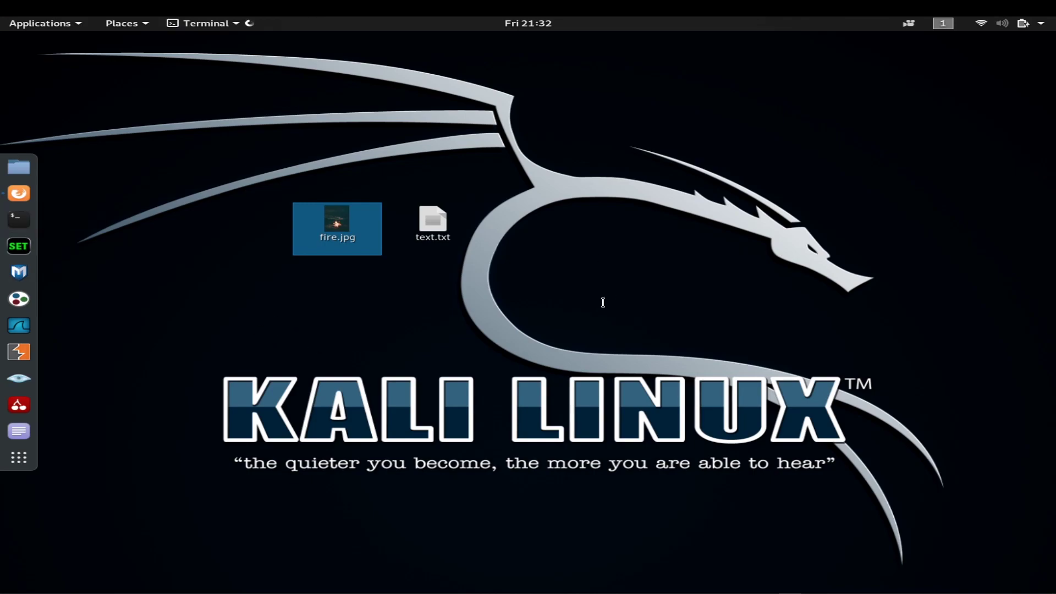
{"action": "left_click_drag", "start_coordinate": [366, 48], "coordinate": [550, 249]}
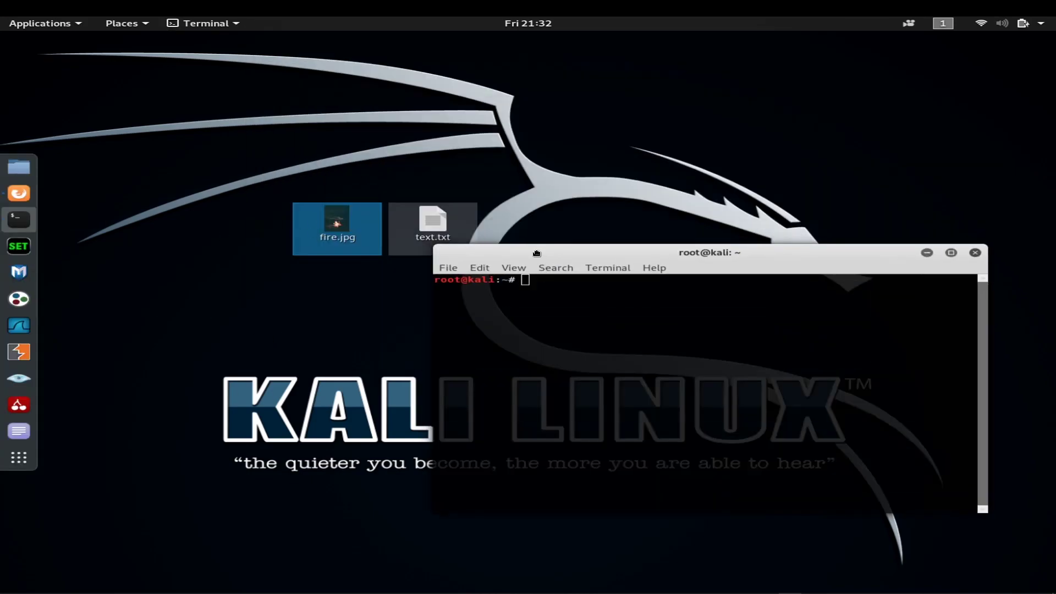
{"action": "left_click_drag", "start_coordinate": [537, 253], "coordinate": [489, 265]}
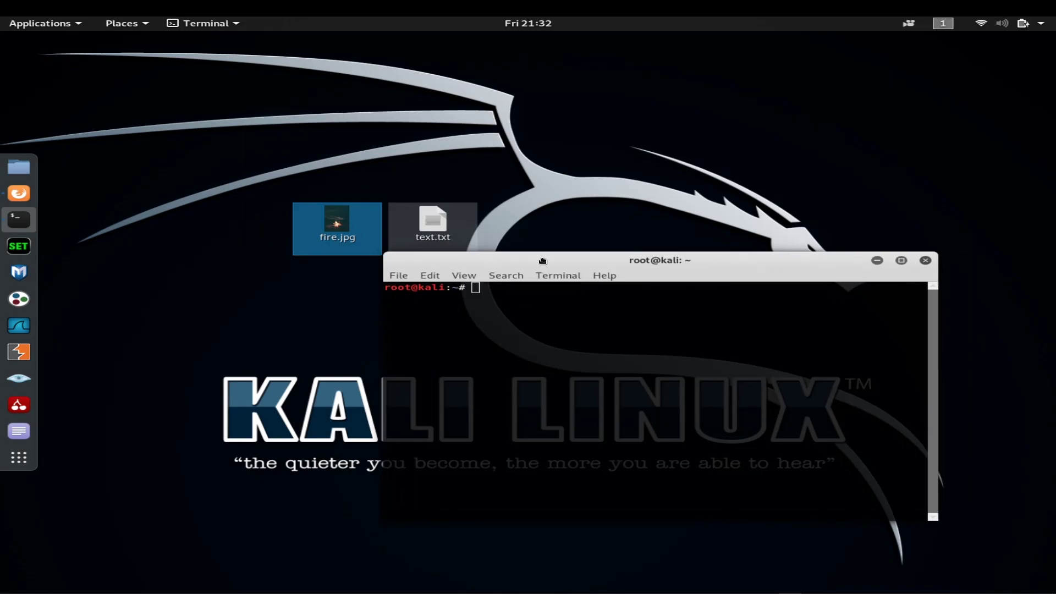
{"action": "left_click_drag", "start_coordinate": [546, 259], "coordinate": [378, 273]}
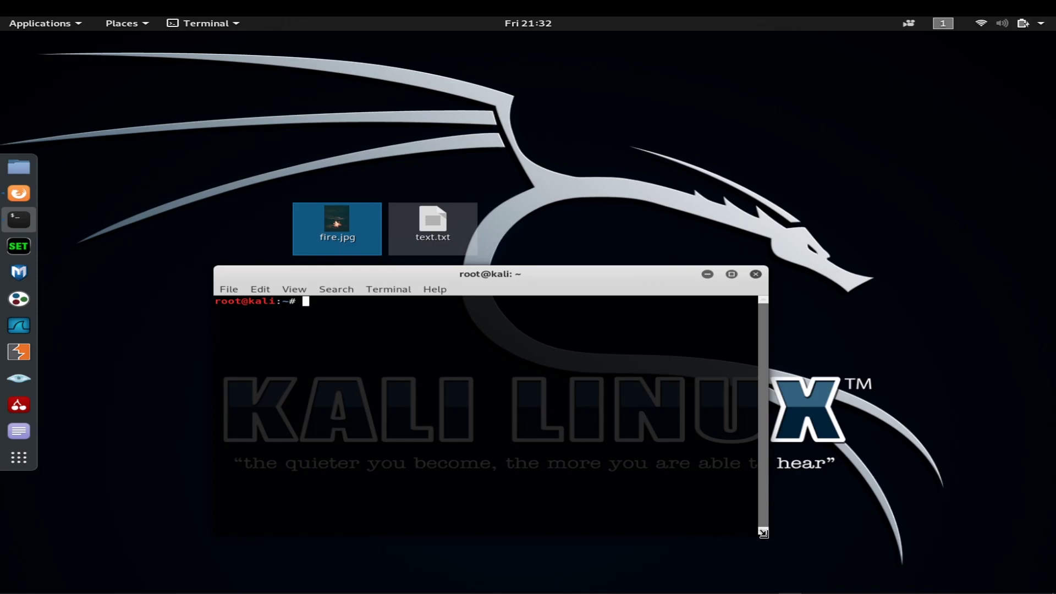
{"action": "left_click_drag", "start_coordinate": [767, 534], "coordinate": [842, 564]}
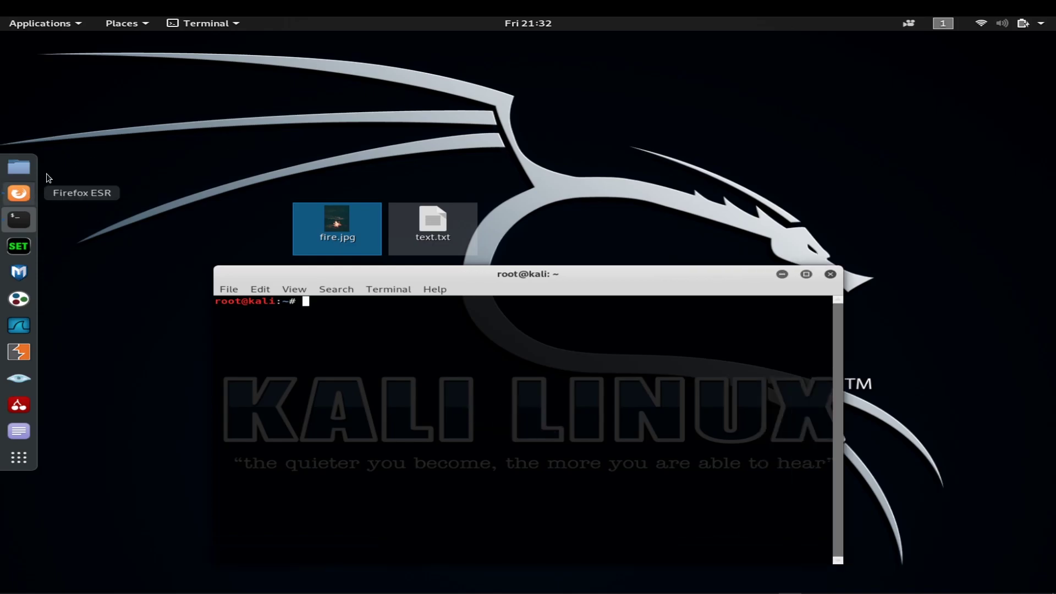
Step: Glance at the Stegosuite download page in Firefox, then hide the browser
{"action": "left_click", "coordinate": [18, 193]}
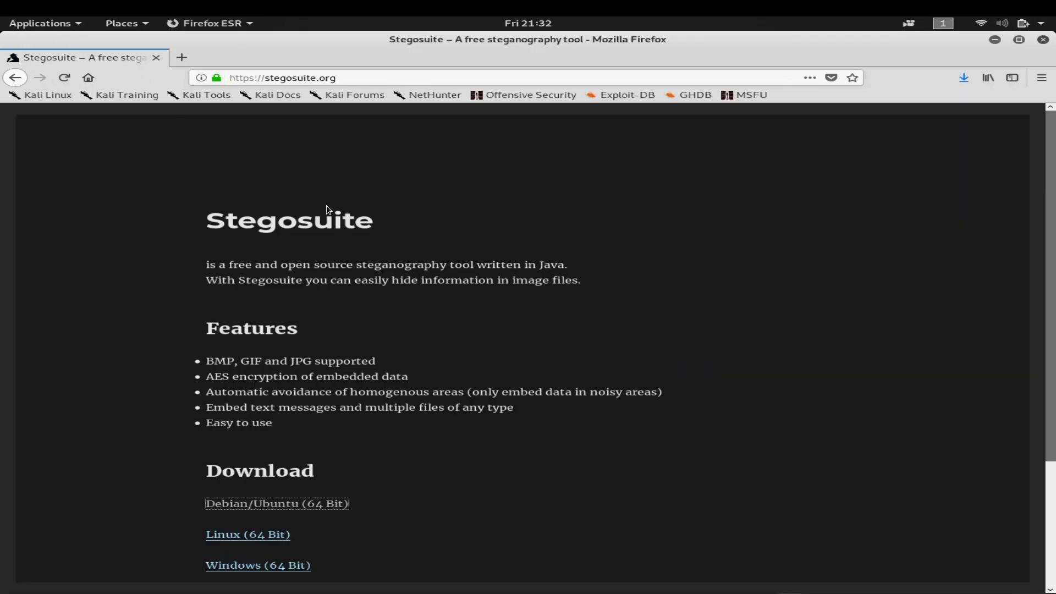
{"action": "scroll", "coordinate": [289, 515], "scroll_direction": "down", "scroll_amount": 5}
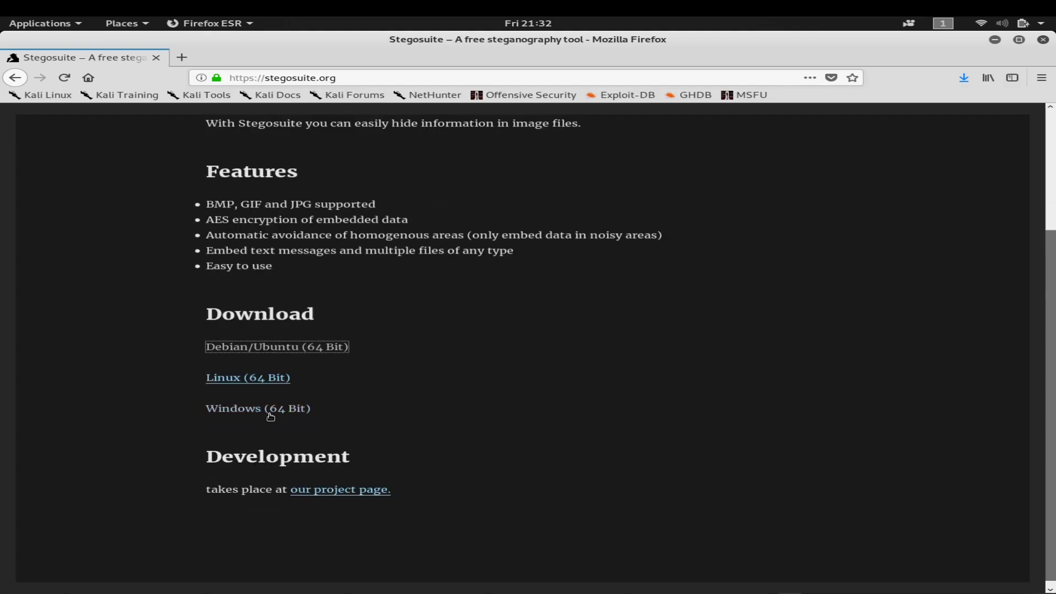
{"action": "left_click", "coordinate": [998, 43]}
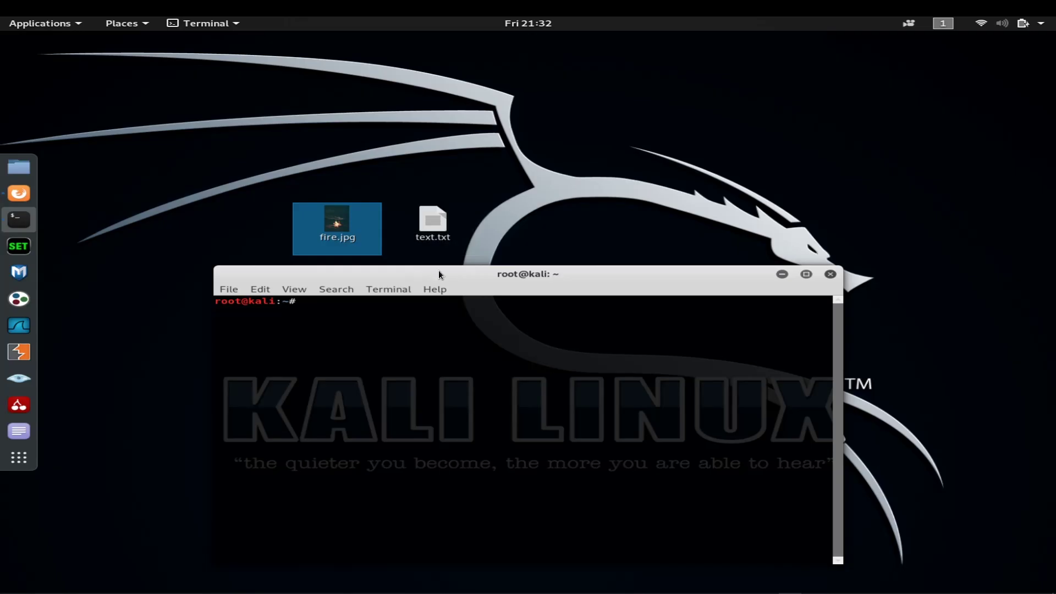
Step: Reposition and widen the terminal window
{"action": "left_click_drag", "start_coordinate": [438, 270], "coordinate": [394, 134]}
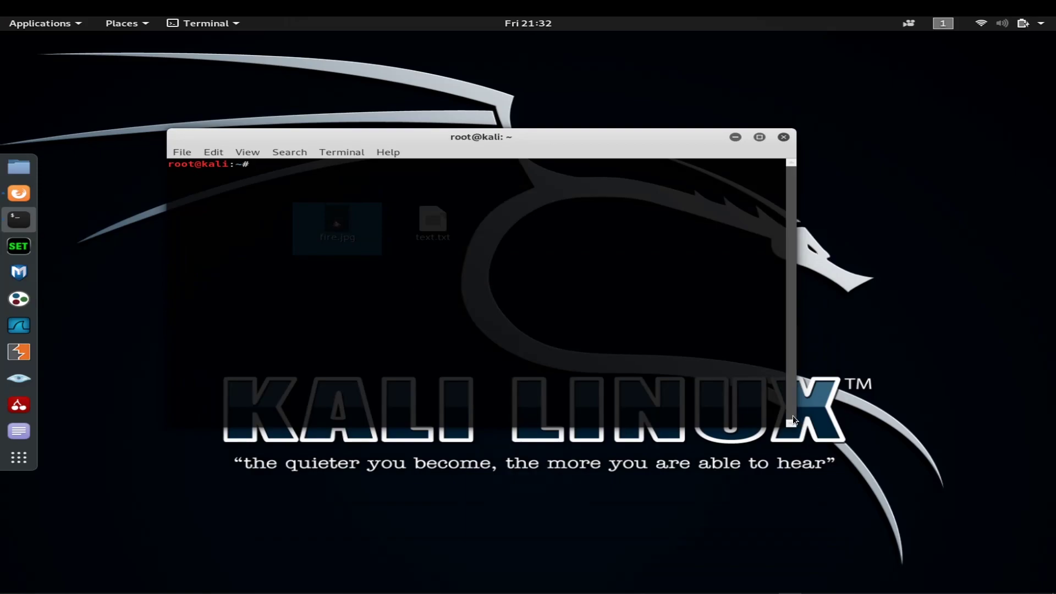
{"action": "left_click_drag", "start_coordinate": [789, 427], "coordinate": [857, 497]}
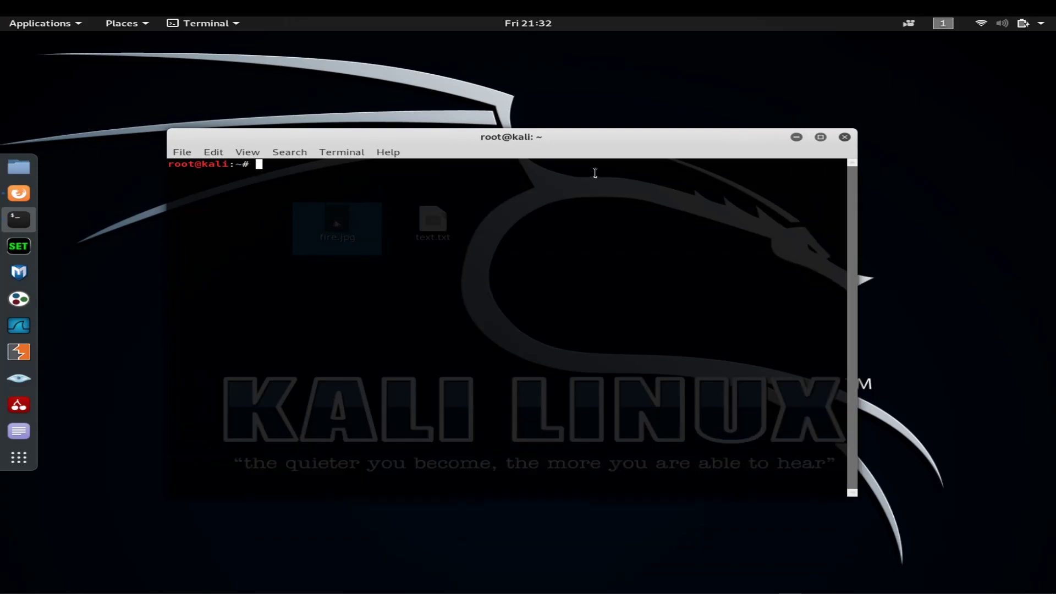
{"action": "left_click_drag", "start_coordinate": [509, 137], "coordinate": [512, 269]}
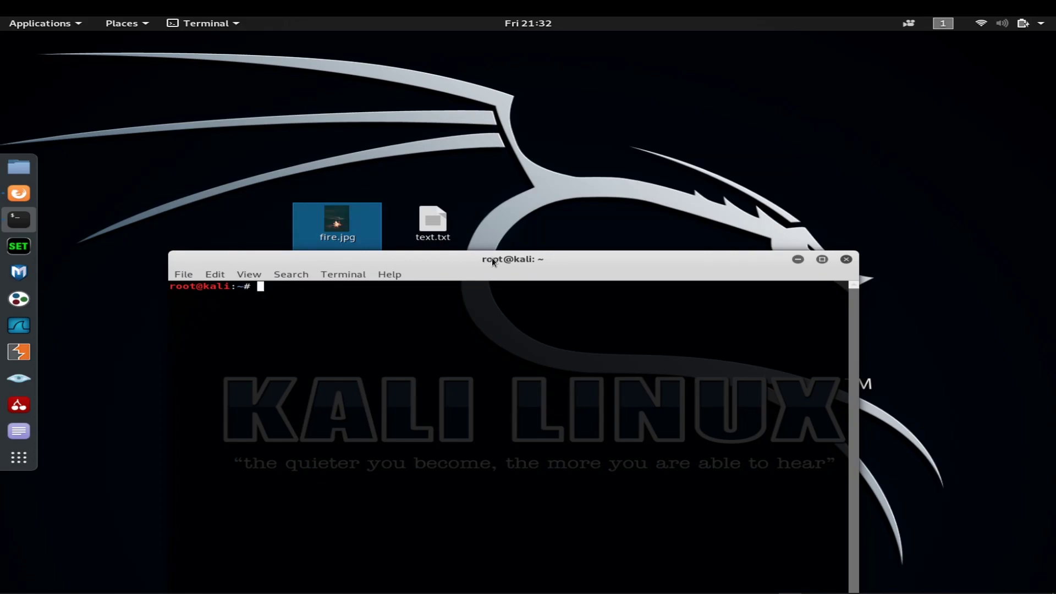
Step: Run 'apt-get install steghide', which reports steghide 0.5.1-13 is already the newest version
{"action": "type", "text": "apt-get install "}
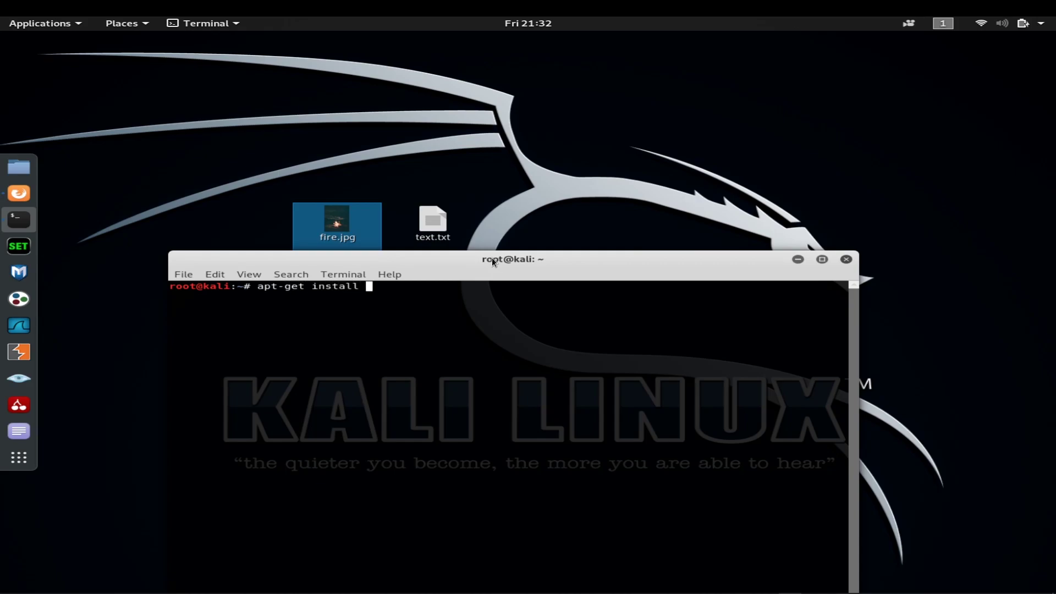
{"action": "type", "text": "steghide"}
{"action": "key", "text": "Return"}
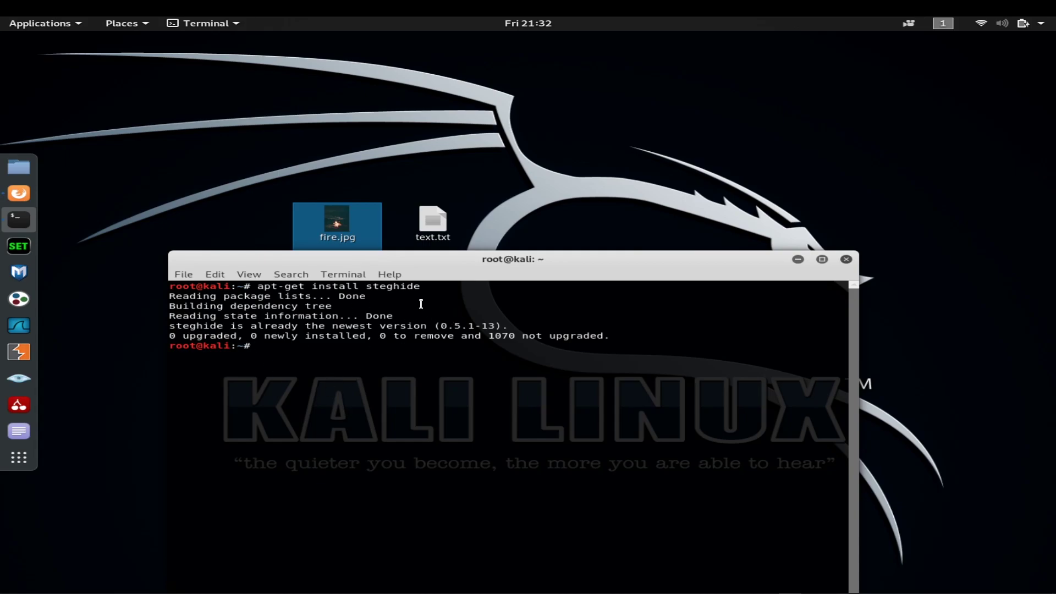
{"action": "left_click_drag", "start_coordinate": [424, 287], "coordinate": [255, 287]}
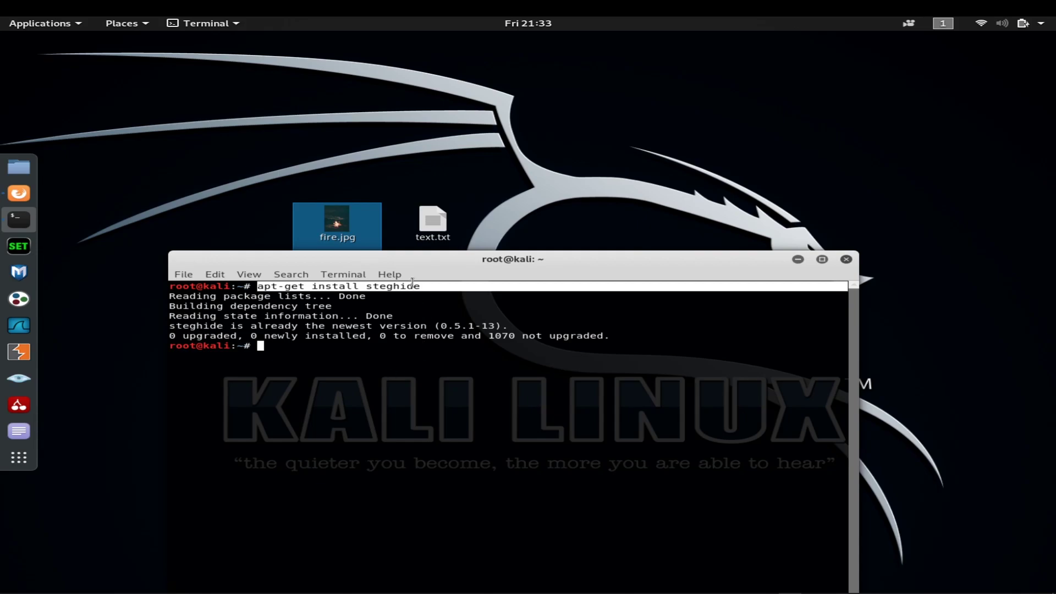
{"action": "left_click", "coordinate": [321, 379]}
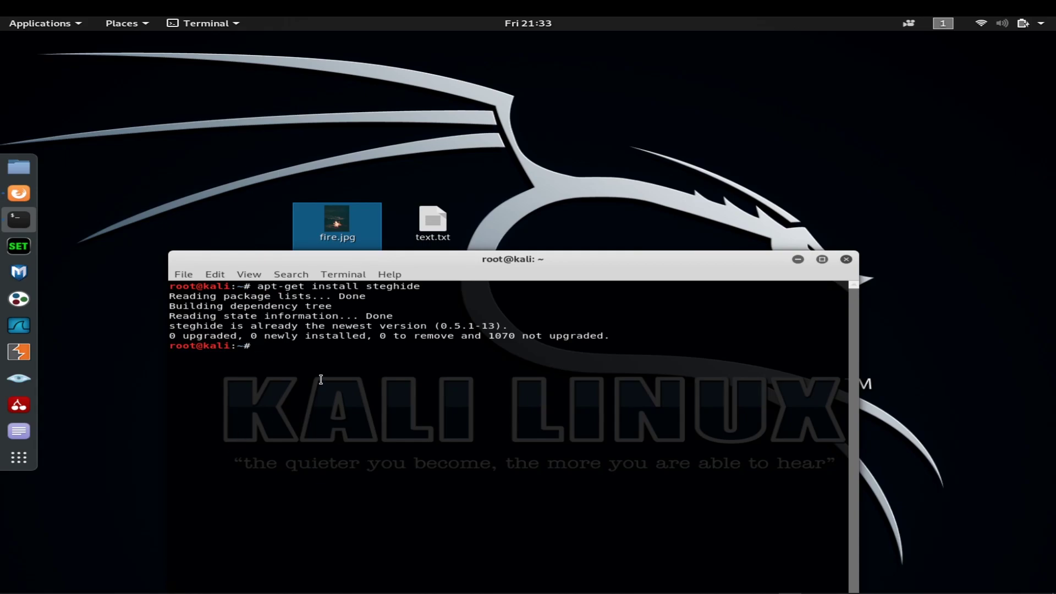
{"action": "type", "text": "steghide"}
Step: Run steghide and highlight the embed, extract and info commands in its usage help
{"action": "key", "text": "Return"}
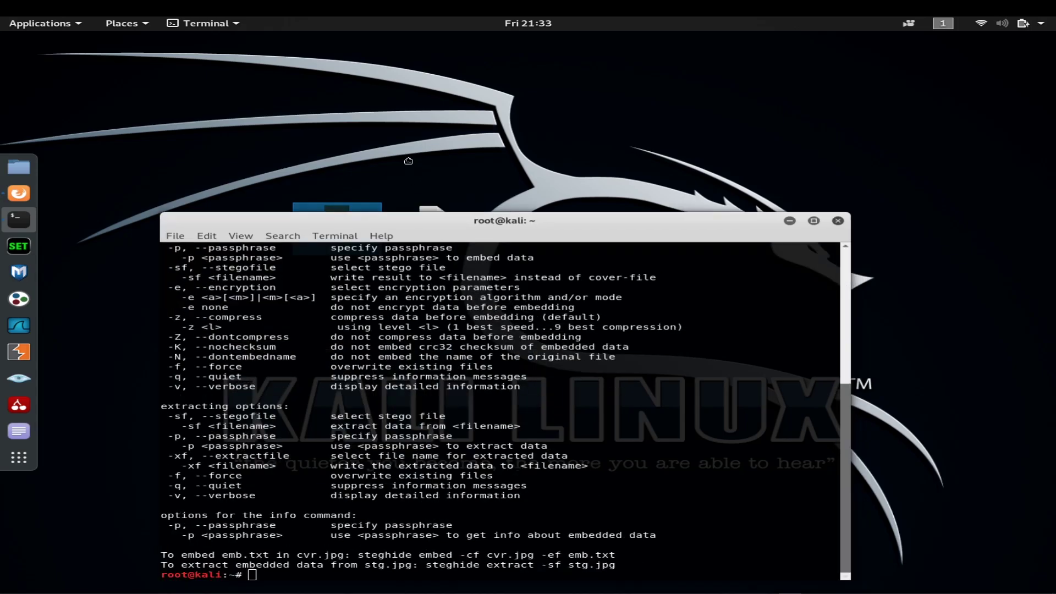
{"action": "scroll", "coordinate": [310, 458], "scroll_direction": "up", "scroll_amount": 8}
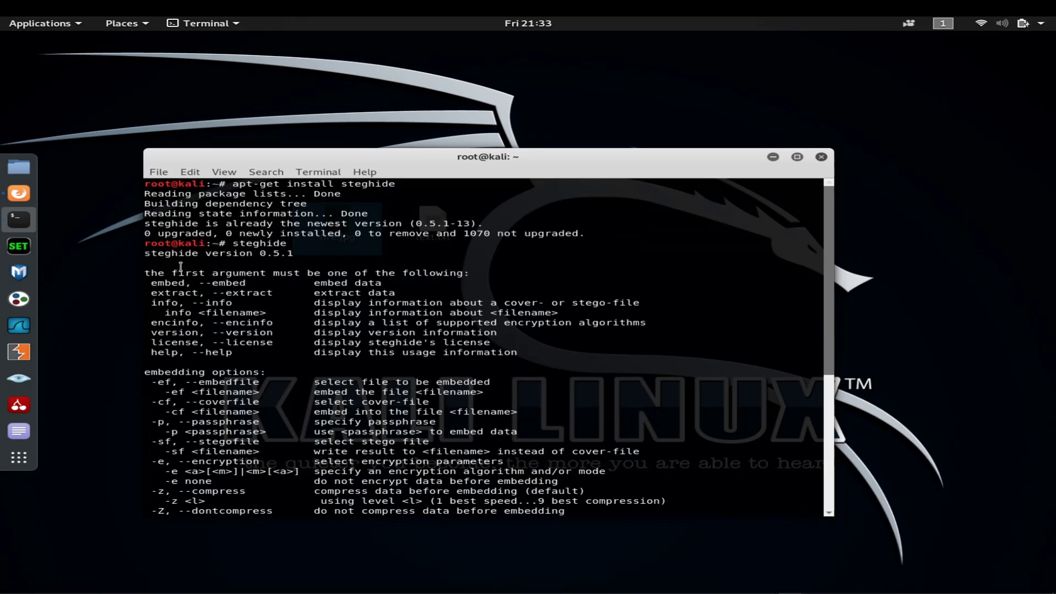
{"action": "left_click_drag", "start_coordinate": [385, 283], "coordinate": [314, 283]}
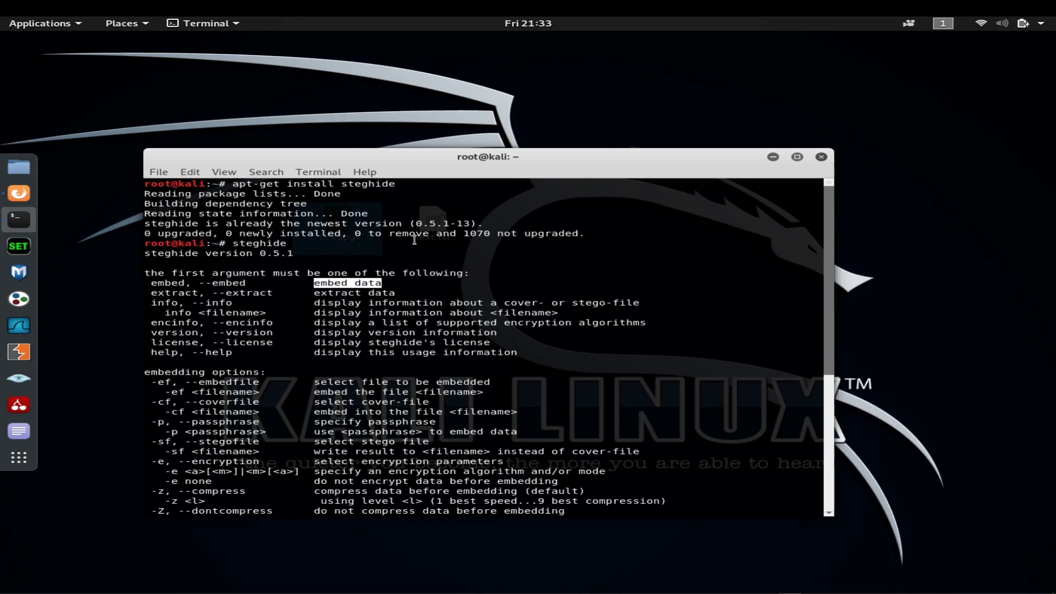
{"action": "left_click_drag", "start_coordinate": [395, 292], "coordinate": [318, 292]}
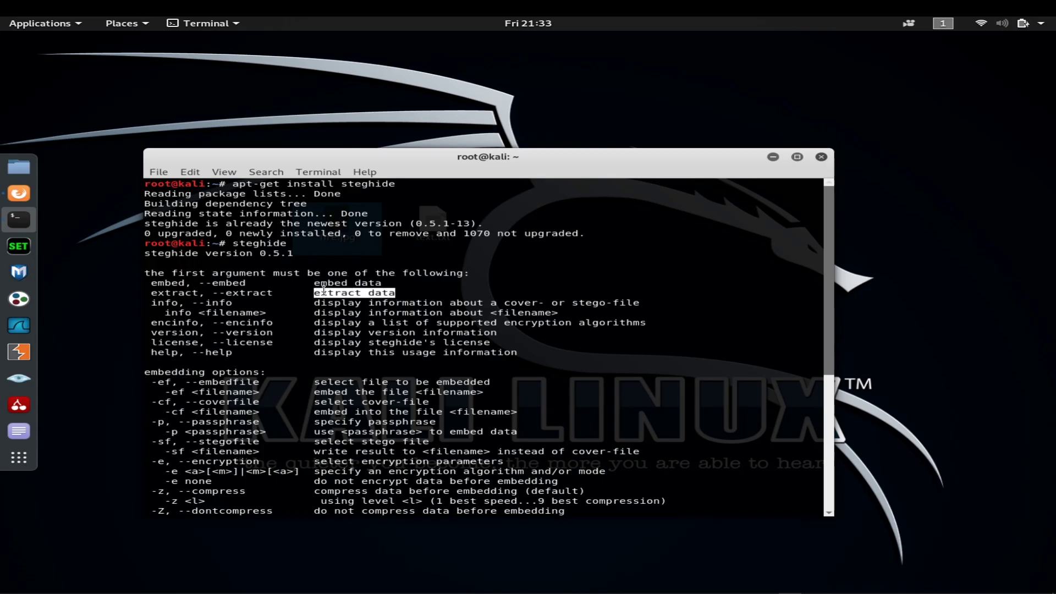
{"action": "left_click_drag", "start_coordinate": [422, 163], "coordinate": [456, 228]}
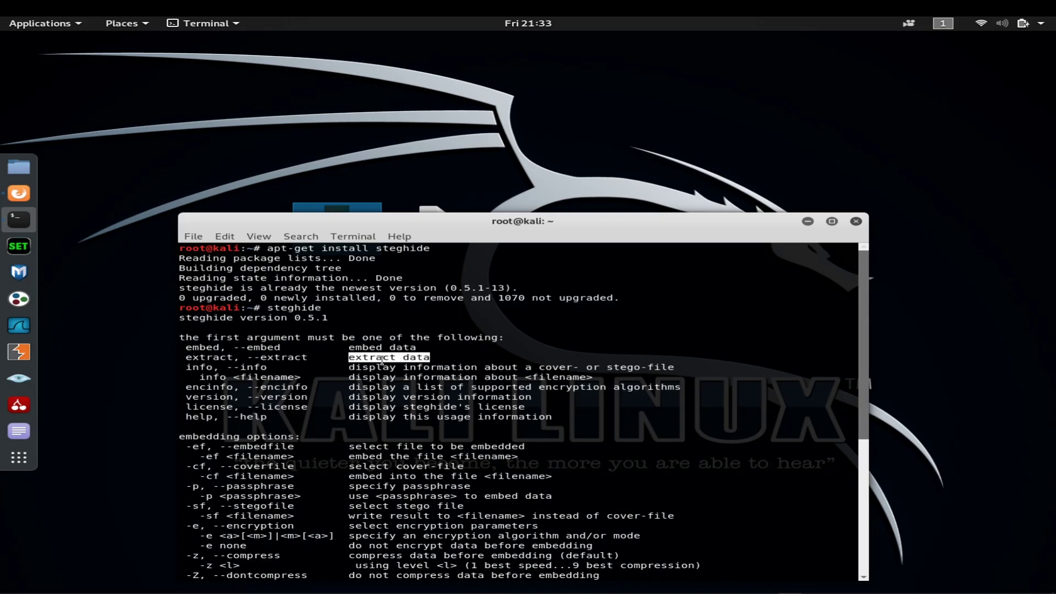
{"action": "double_click", "coordinate": [228, 358]}
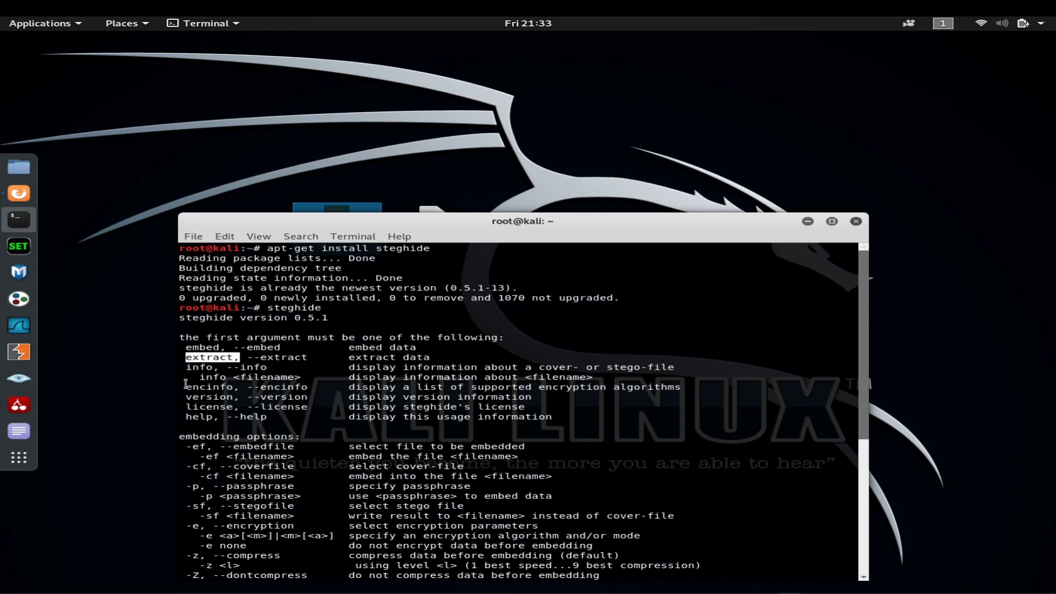
{"action": "double_click", "coordinate": [199, 368]}
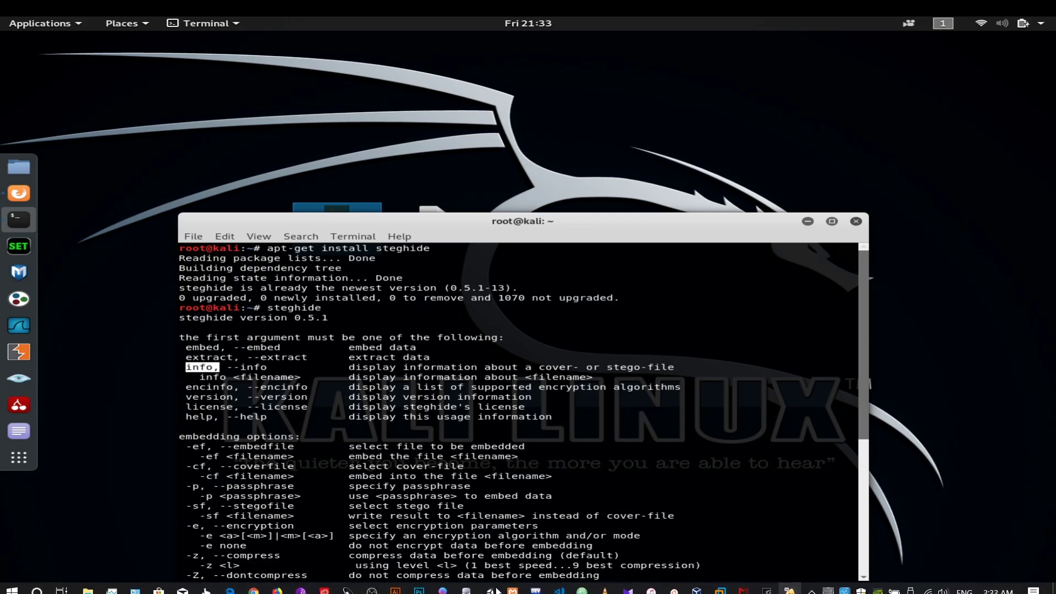
{"action": "left_click", "coordinate": [220, 377]}
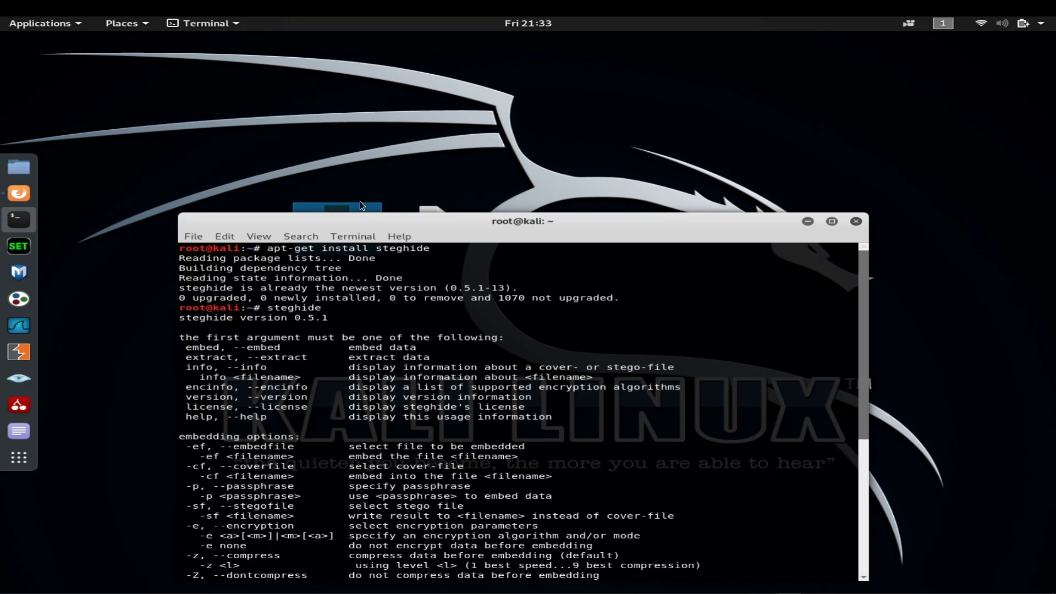
Step: Highlight the -ef embed file, -cf cover file and -p passphrase options
{"action": "left_click_drag", "start_coordinate": [358, 218], "coordinate": [448, 133]}
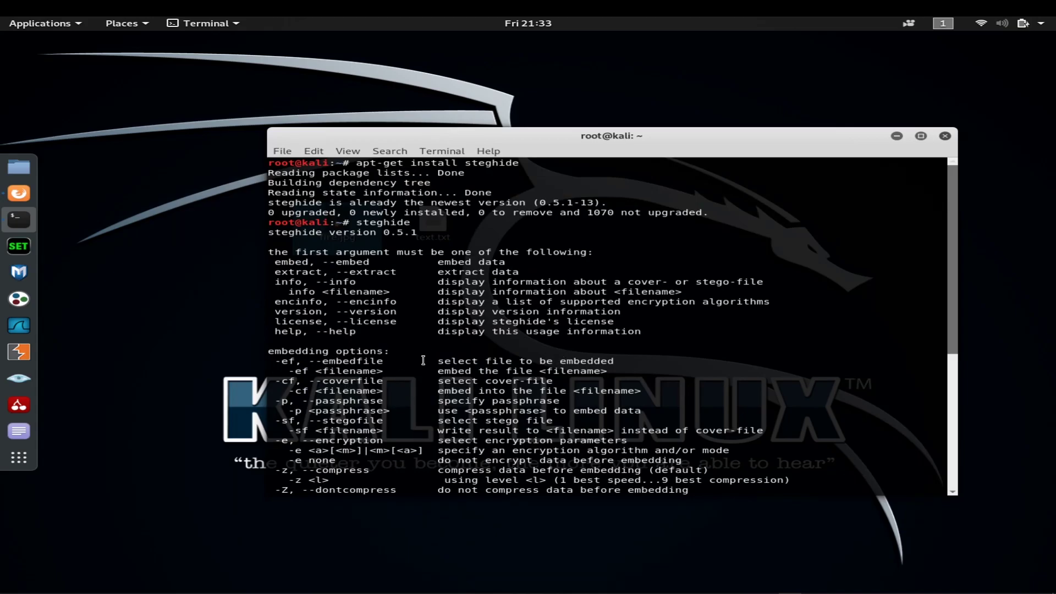
{"action": "double_click", "coordinate": [290, 362]}
{"action": "double_click", "coordinate": [289, 381]}
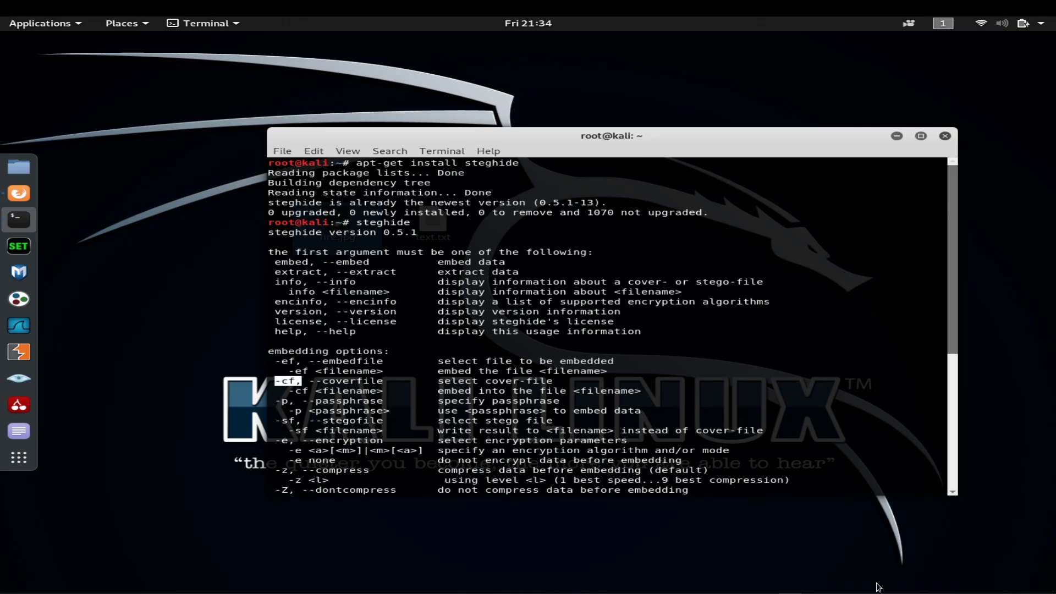
{"action": "double_click", "coordinate": [283, 401]}
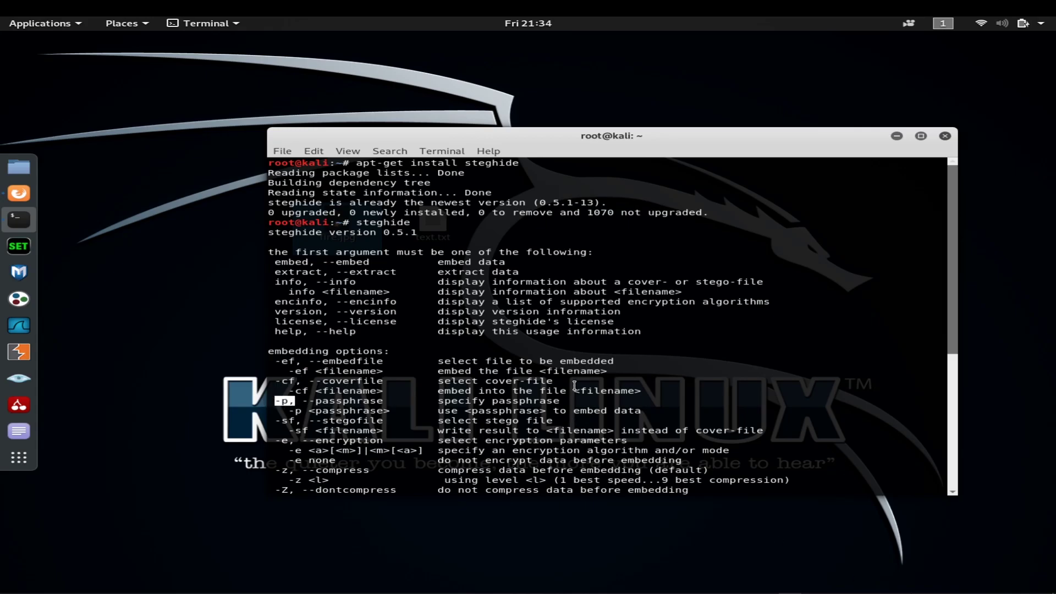
{"action": "scroll", "coordinate": [438, 438], "scroll_direction": "down", "scroll_amount": 8}
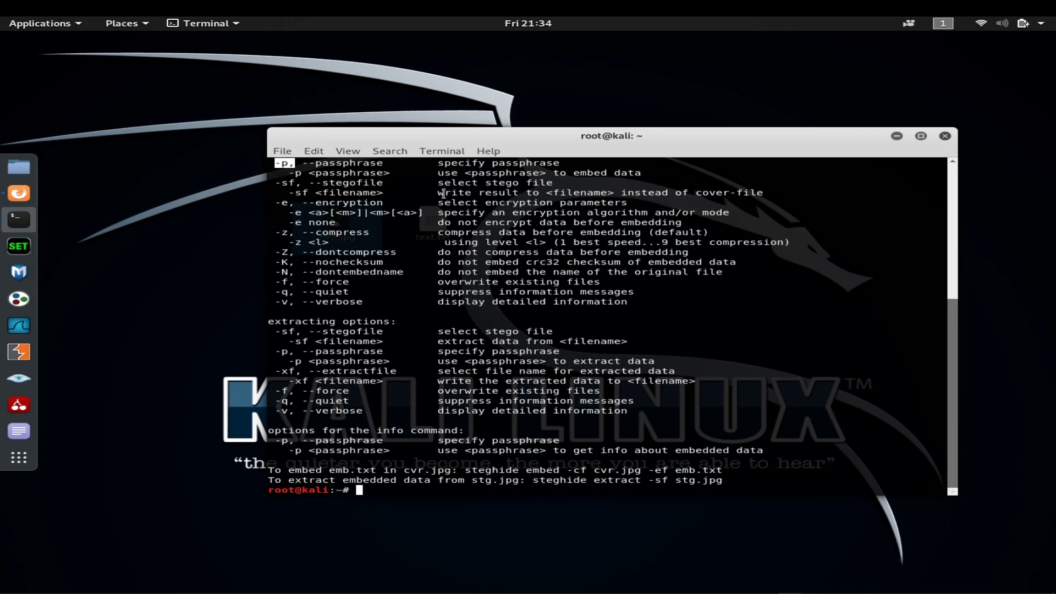
Step: Clear the terminal with 'clear' and move the window toward the screen bottom
{"action": "type", "text": "clear"}
{"action": "key", "text": "Return"}
{"action": "left_click_drag", "start_coordinate": [457, 135], "coordinate": [350, 386]}
Step: Select fire.jpg and text.txt on the desktop and move the terminal up
{"action": "left_click", "coordinate": [430, 219]}
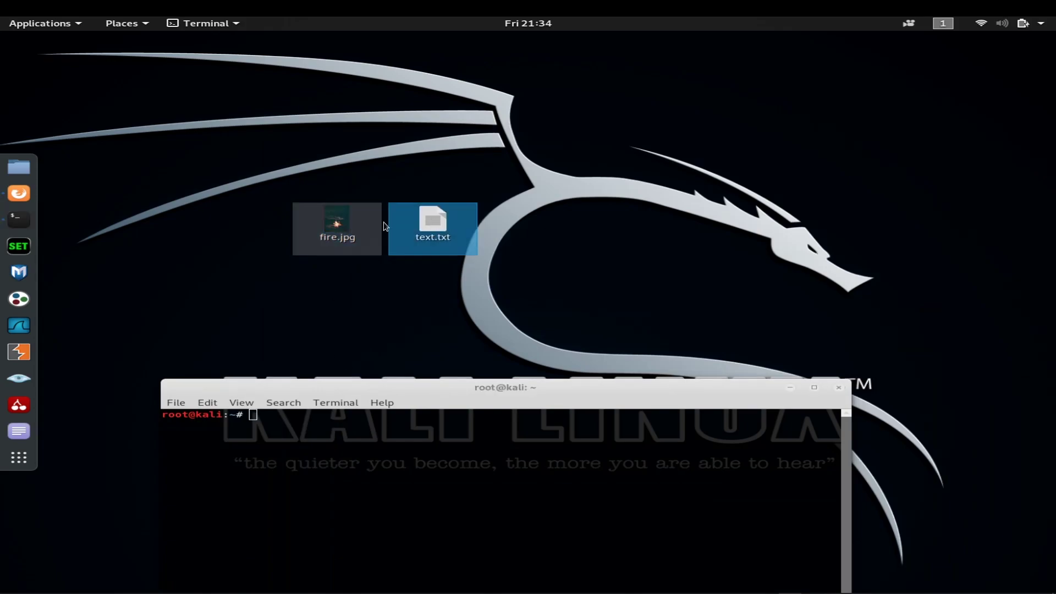
{"action": "left_click", "coordinate": [355, 237]}
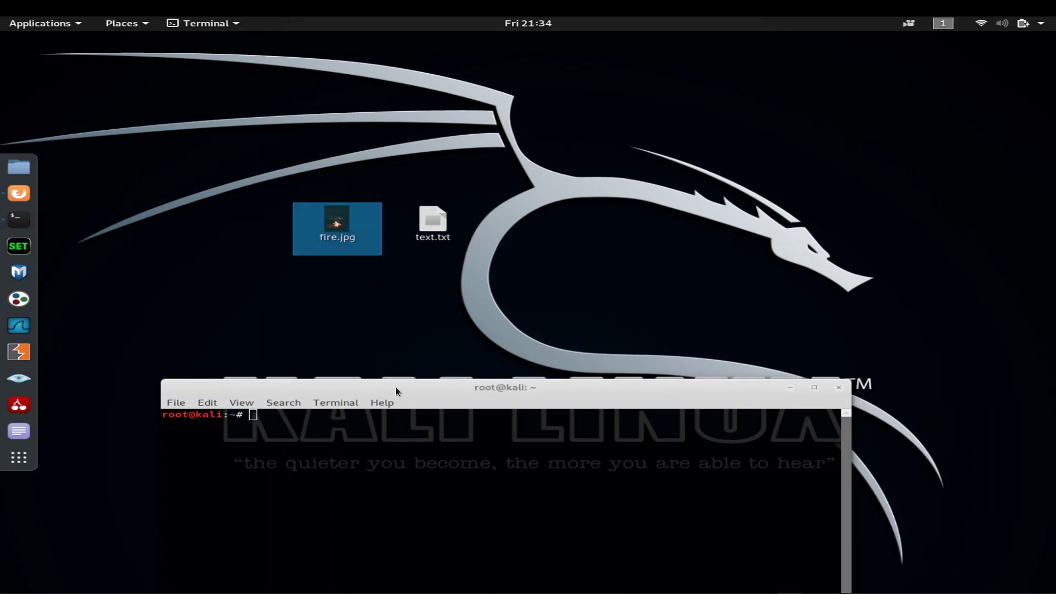
{"action": "left_click_drag", "start_coordinate": [394, 387], "coordinate": [438, 312]}
{"action": "left_click_drag", "start_coordinate": [453, 246], "coordinate": [435, 231]}
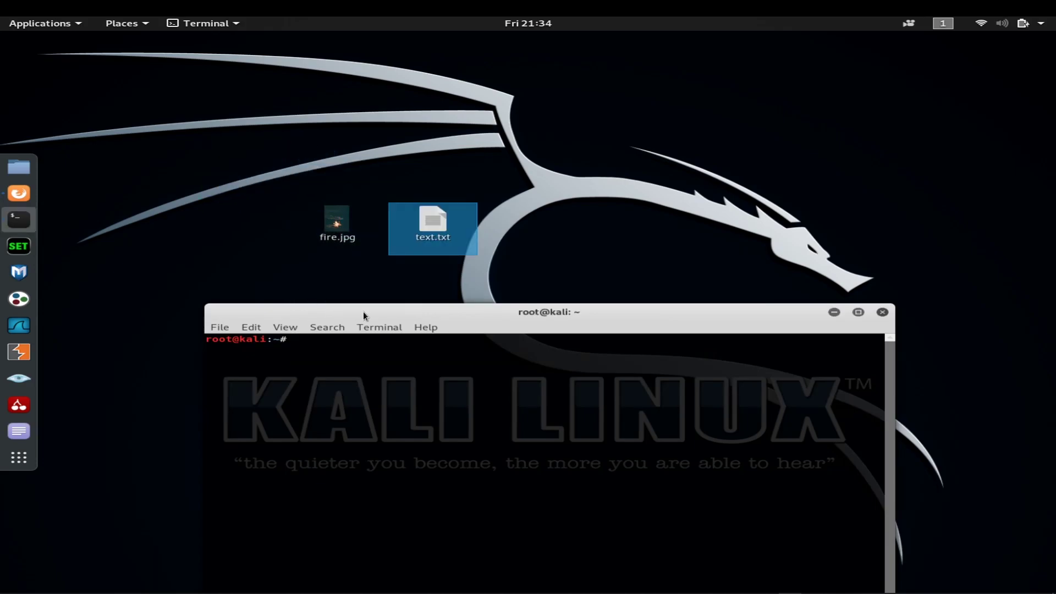
Step: Change into Desktop, list its files (fire.jpg, text.txt), and begin typing 'steghide embed'
{"action": "type", "text": "cd Desktop"}
{"action": "key", "text": "Return"}
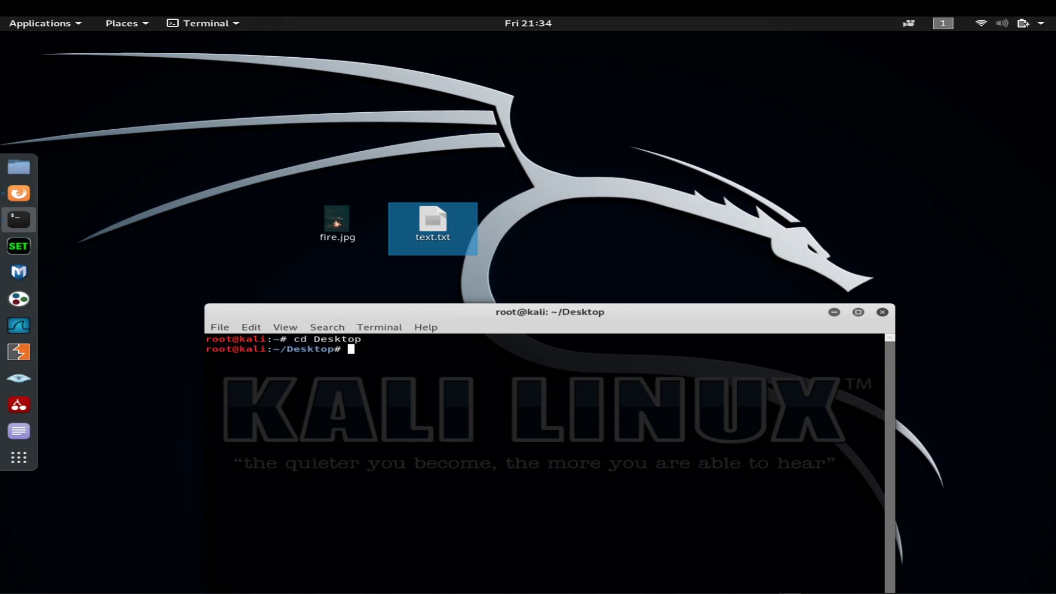
{"action": "type", "text": "ls"}
{"action": "key", "text": "Return"}
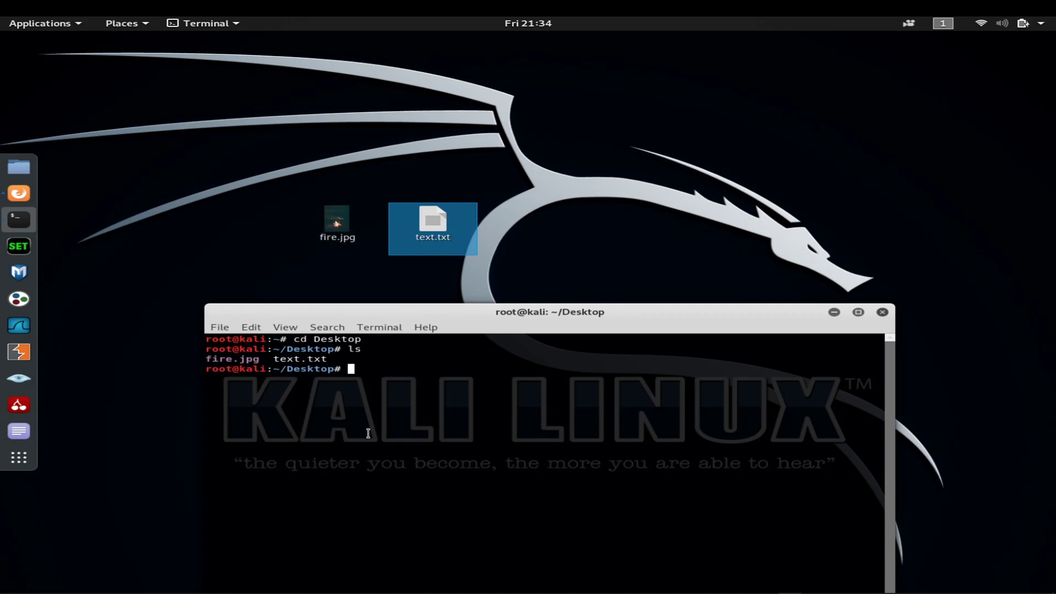
{"action": "type", "text": "steghide embed -cf fire.jpg -ef text.txt"}
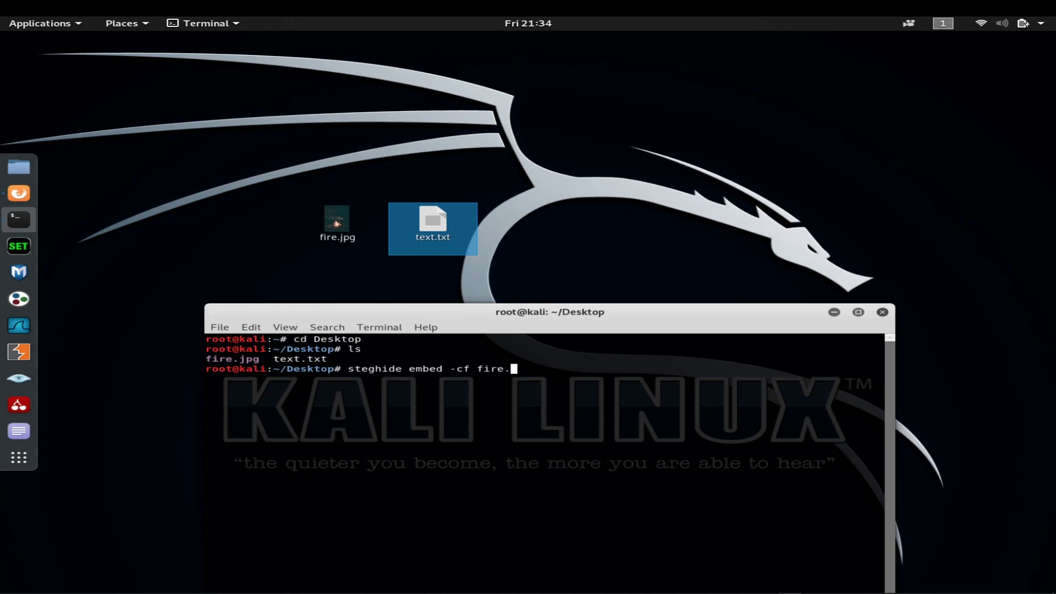
Step: Finish the steghide cover file name as fire.jpg in `steghide embed -cf fire.jpg`
{"action": "type", "text": "jpg -ef text.txt"}
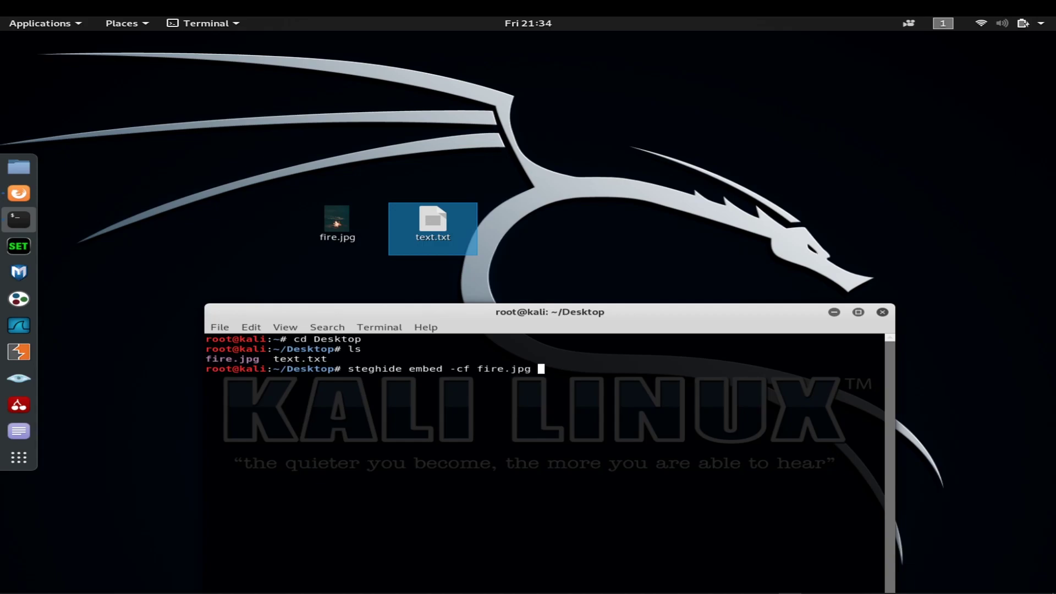
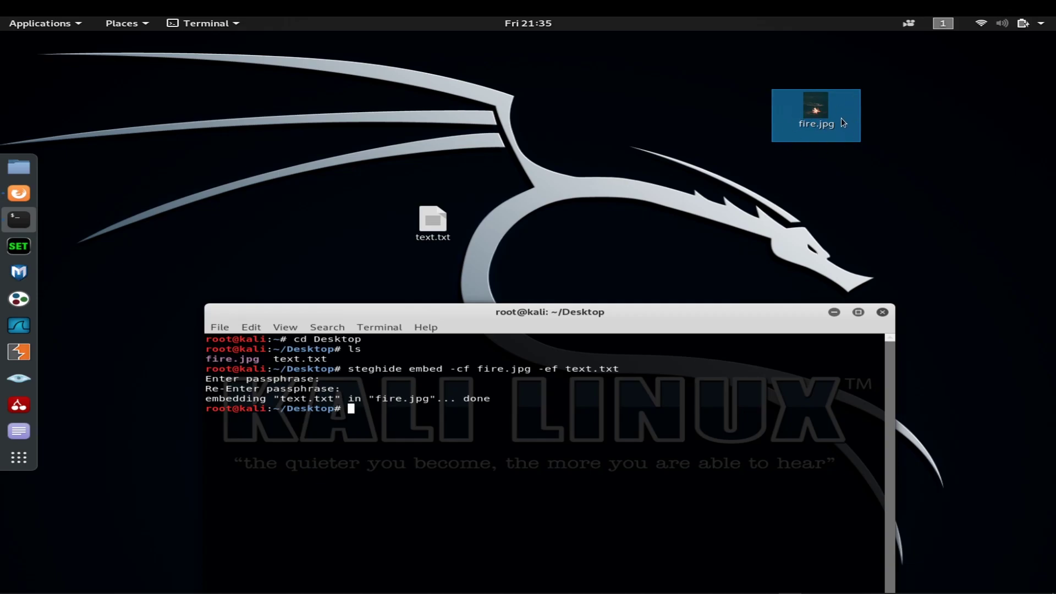
Step: Move the fire.jpg desktop icon down to just above the terminal window
{"action": "left_click_drag", "start_coordinate": [783, 126], "coordinate": [792, 195]}
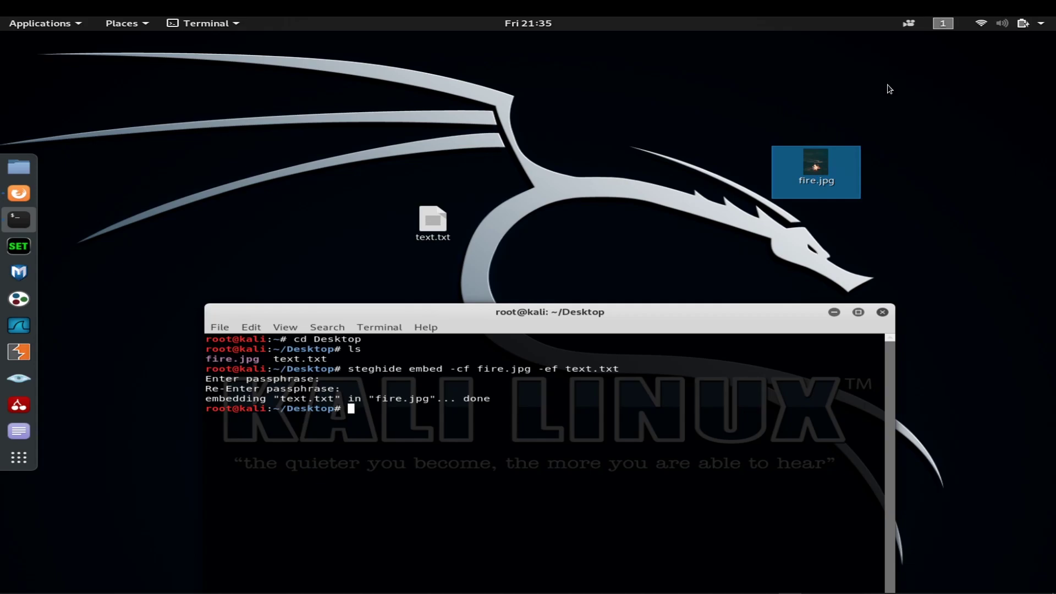
{"action": "mouse_move", "coordinate": [841, 155]}
{"action": "left_mouse_down"}
{"action": "mouse_move", "coordinate": [872, 150]}
{"action": "mouse_move", "coordinate": [858, 160]}
{"action": "left_mouse_up"}
Step: Run 'steghide info fire.jpg' to show its jpeg format and 134.2 KB capacity
{"action": "type", "text": "steghide info fire.jpg"}
{"action": "key", "text": "Return"}
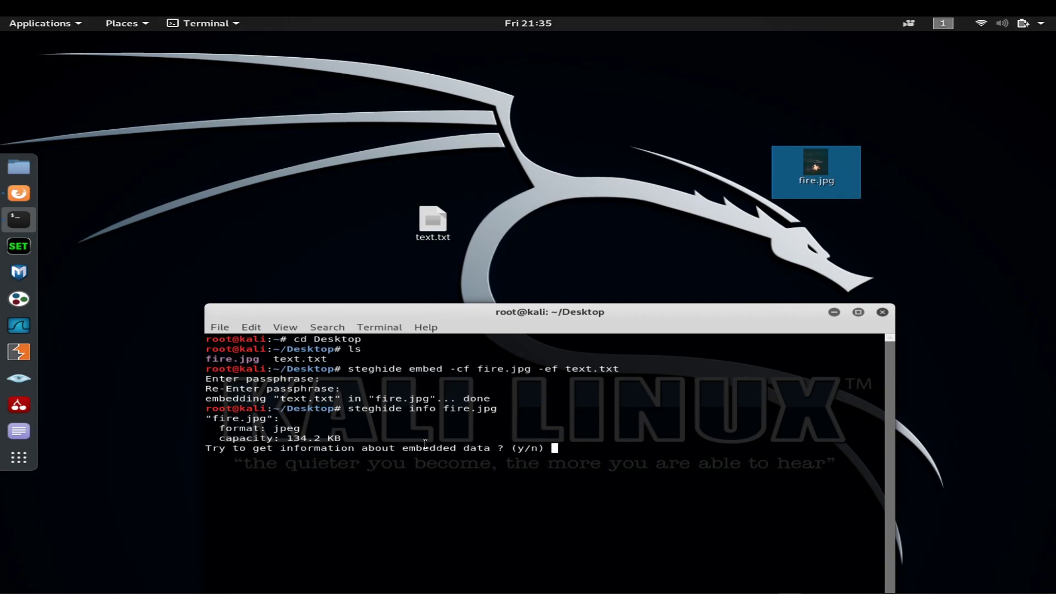
Step: Answer y and enter the passphrase so steghide shows embedded text.txt, 72.0 Byte, encrypted and compressed
{"action": "type", "text": "y"}
{"action": "key", "text": "Return"}
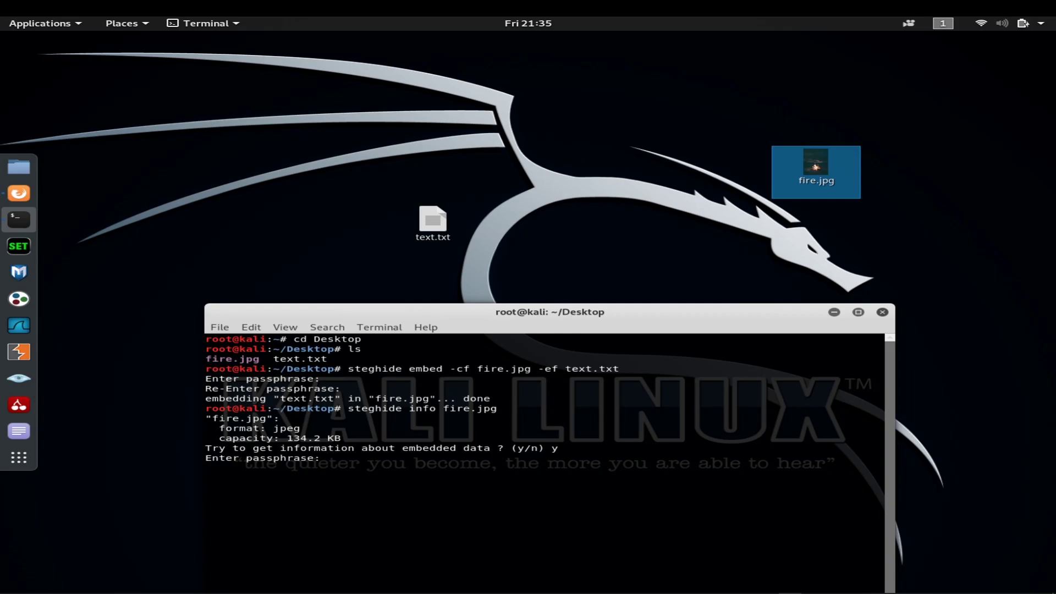
{"action": "key", "text": "Return"}
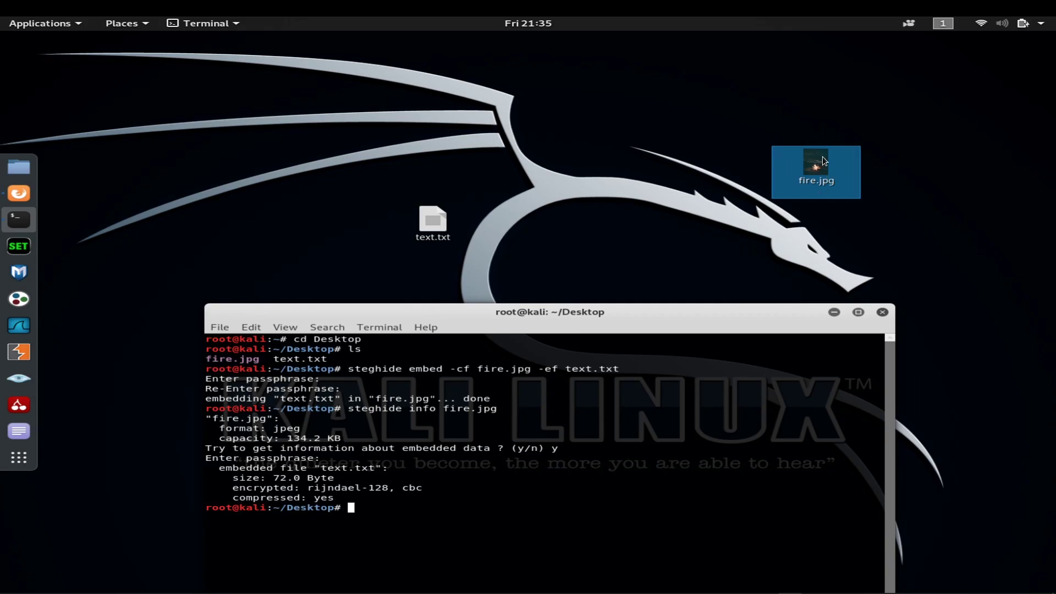
Step: Select the name text.txt in the output and begin the command 'steghide extr' at the prompt
{"action": "left_click_drag", "start_coordinate": [381, 468], "coordinate": [321, 469]}
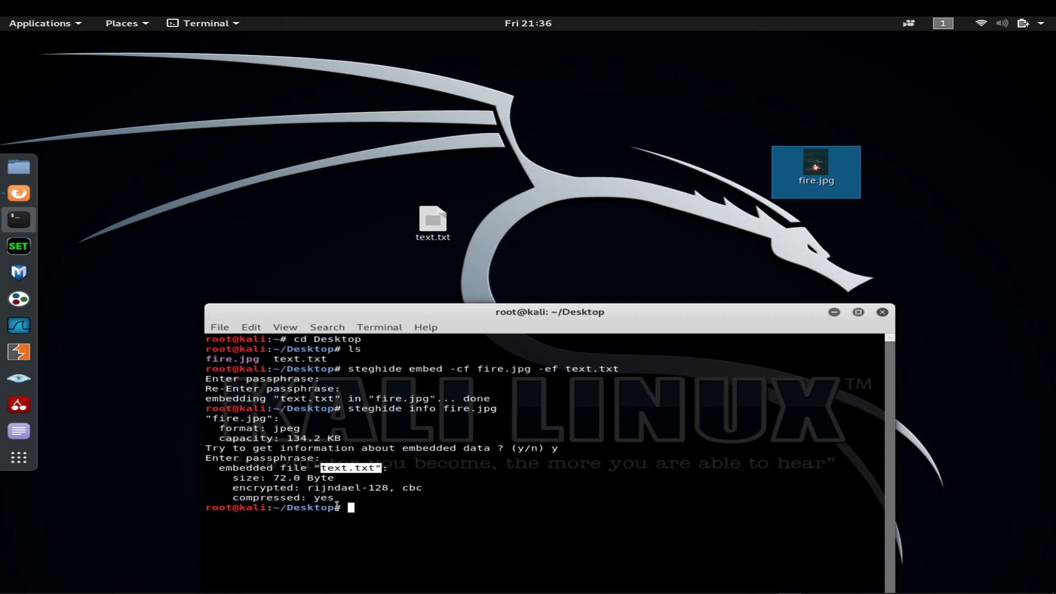
{"action": "type", "text": "steghide extract -sf fire.jpg"}
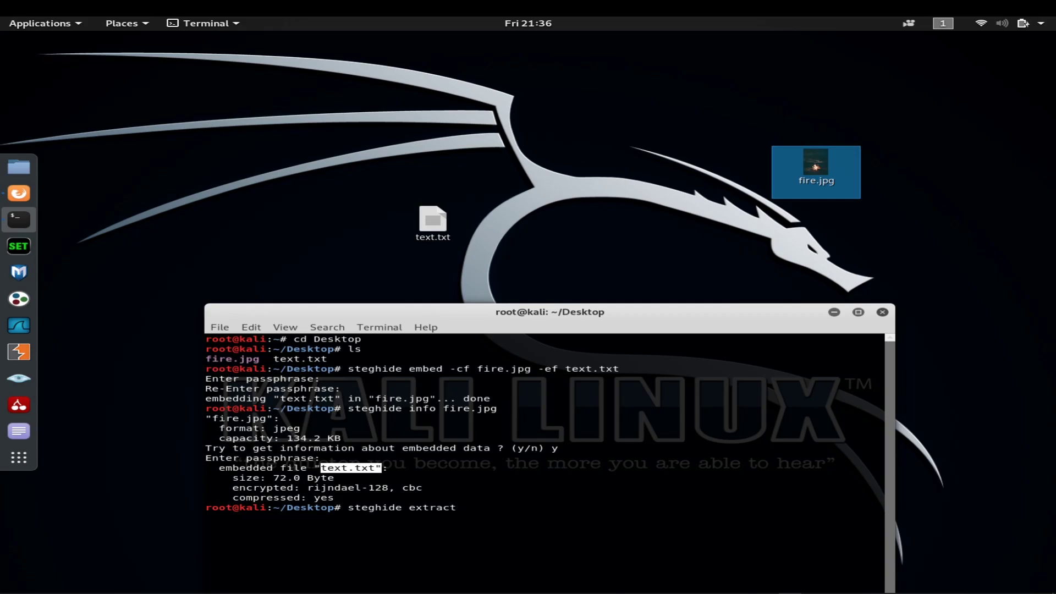
Step: Run 'steghide extract -sf fire.jpg' with an empty passphrase, confirming y to overwrite text.txt
{"action": "type", "text": "-sf fire.jpg"}
{"action": "key", "text": "Return"}
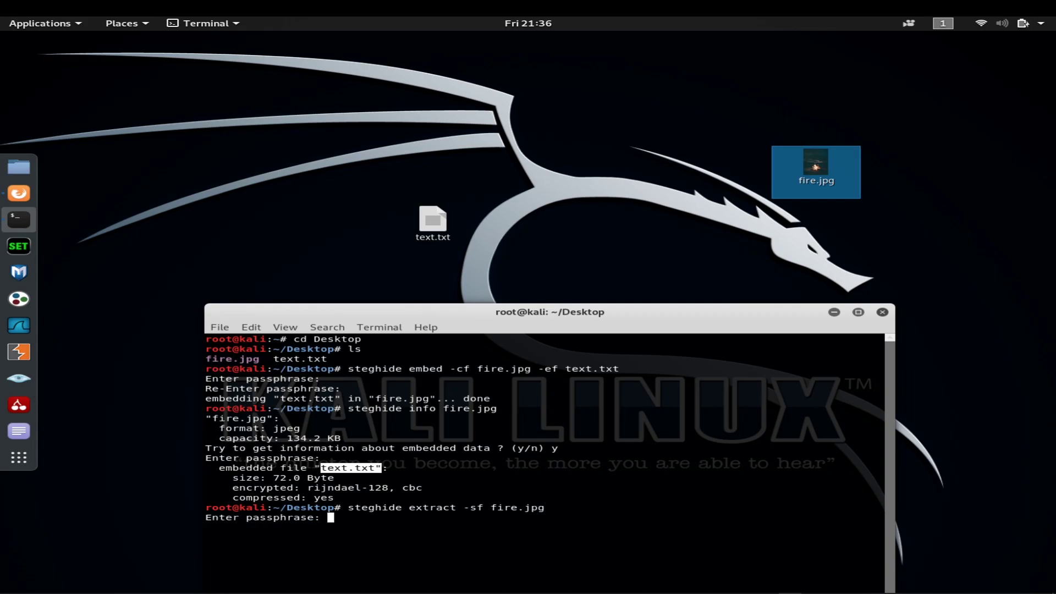
{"action": "key", "text": "Return"}
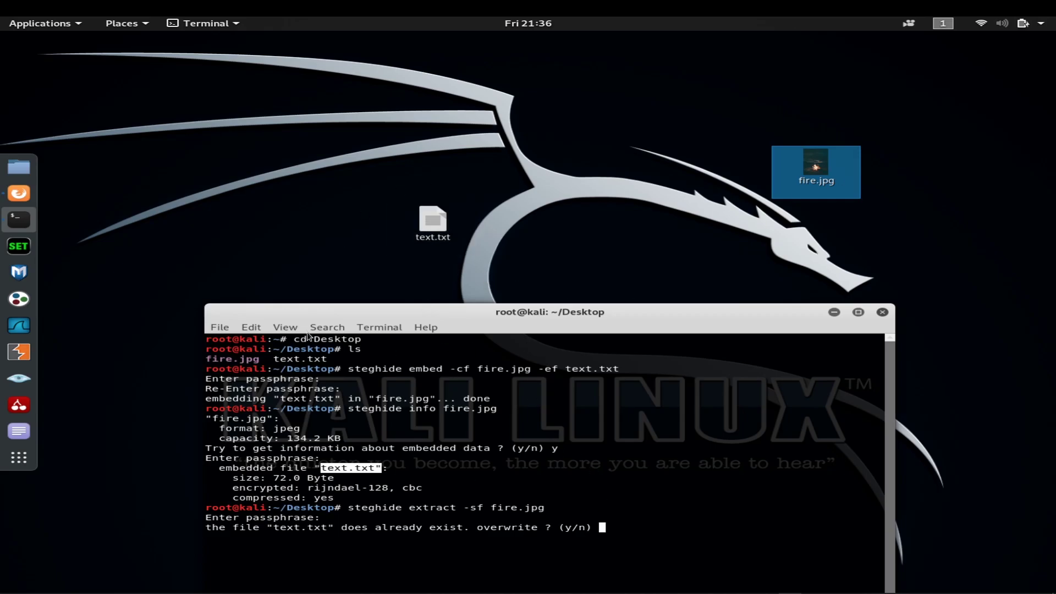
{"action": "type", "text": "y"}
{"action": "key", "text": "Return"}
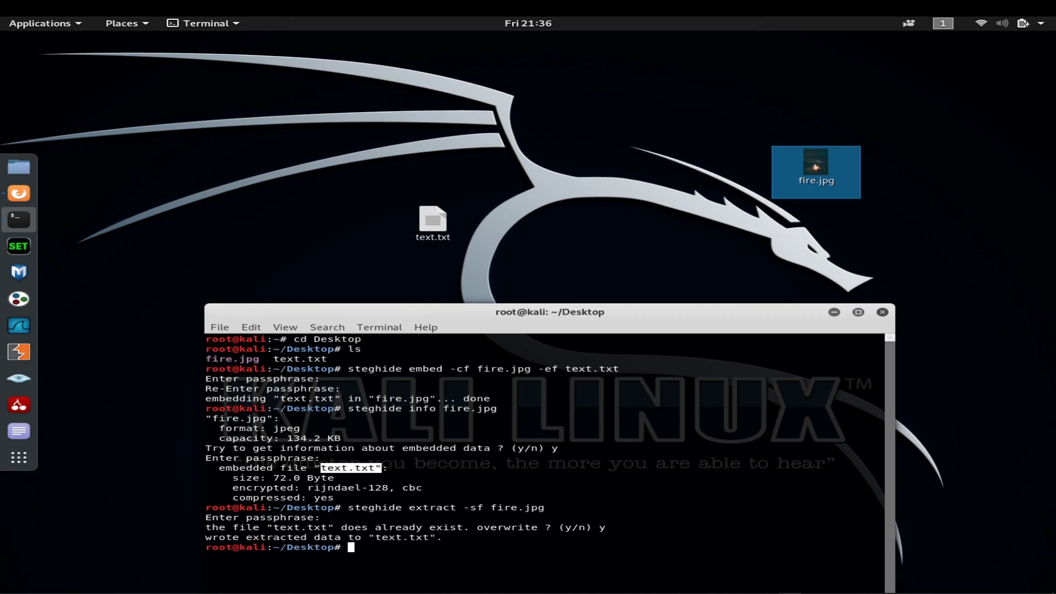
{"action": "key", "text": "Return"}
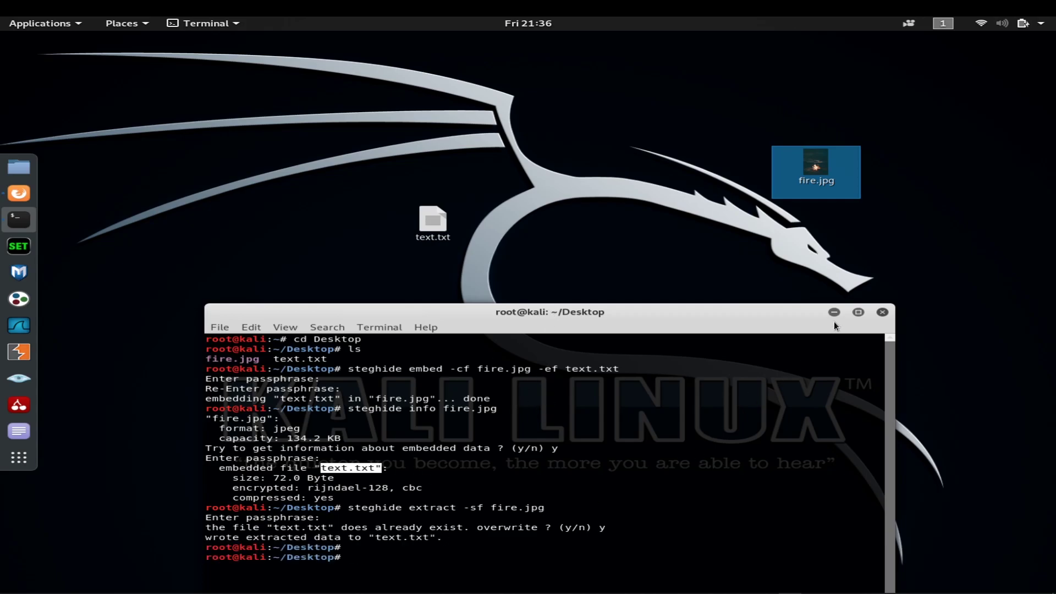
Step: Open text.txt in the text editor, select the [ROBIN] text at the message end, then minimize the editor
{"action": "double_click", "coordinate": [426, 218]}
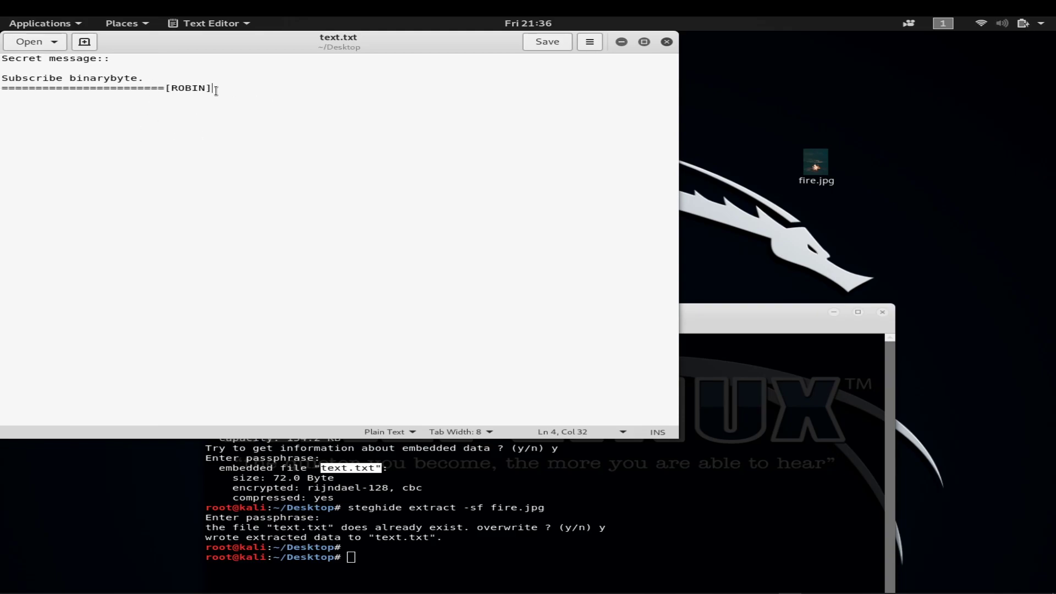
{"action": "left_click_drag", "start_coordinate": [216, 91], "coordinate": [166, 88]}
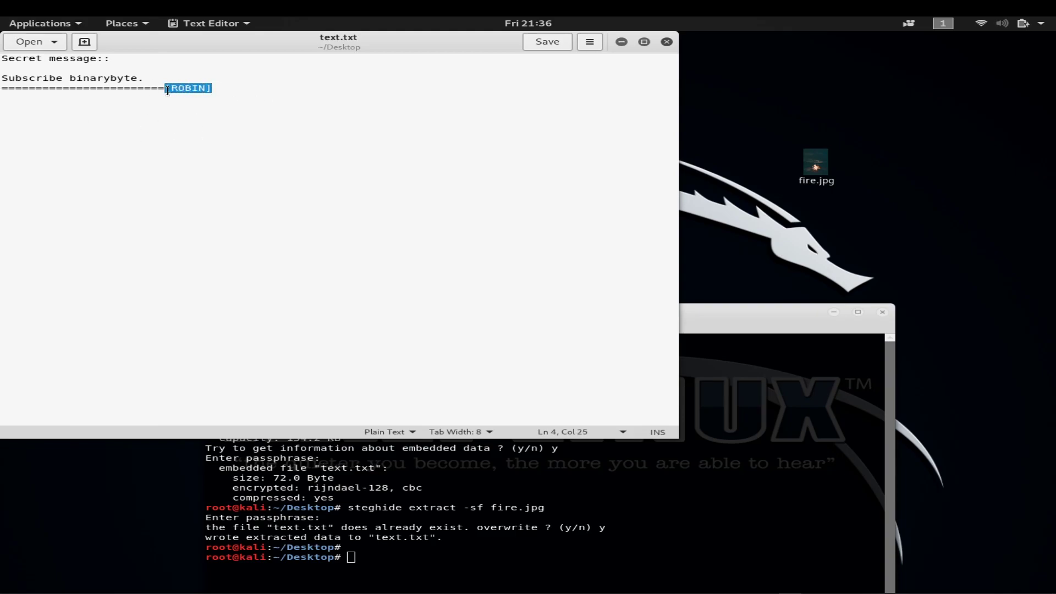
{"action": "left_click", "coordinate": [621, 41]}
Step: Nudge the terminal window up and right, then bring up the Stegosuite page in Firefox and minimize it
{"action": "left_click_drag", "start_coordinate": [559, 319], "coordinate": [587, 311]}
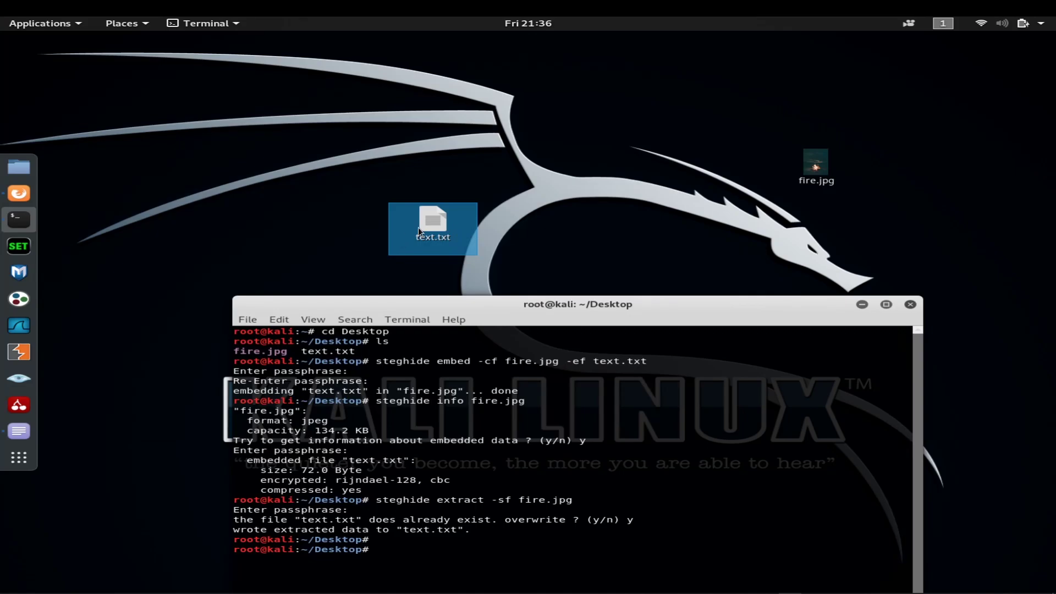
{"action": "left_click", "coordinate": [19, 194]}
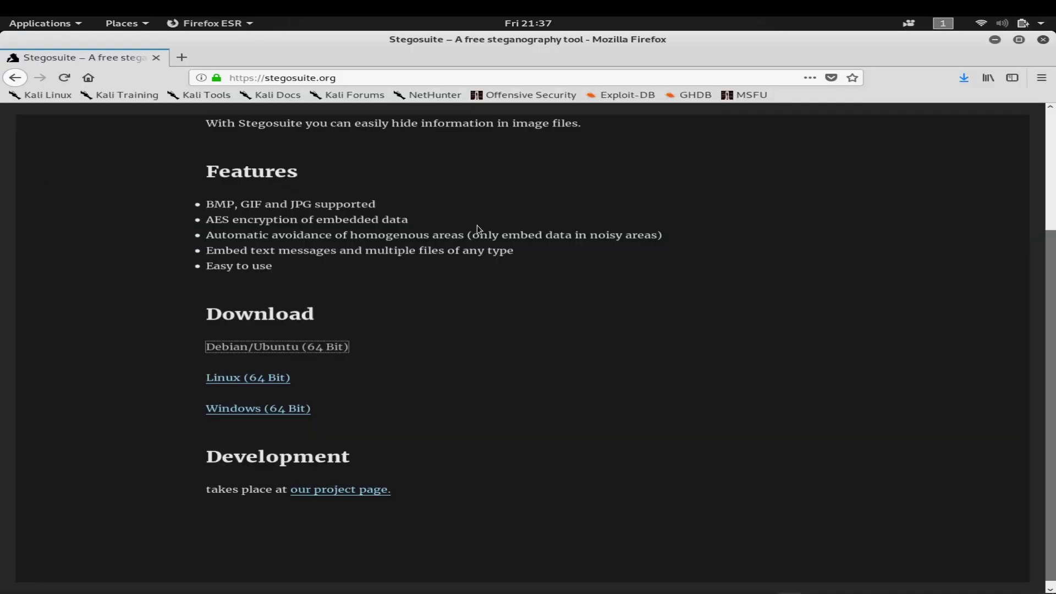
{"action": "left_click", "coordinate": [995, 40]}
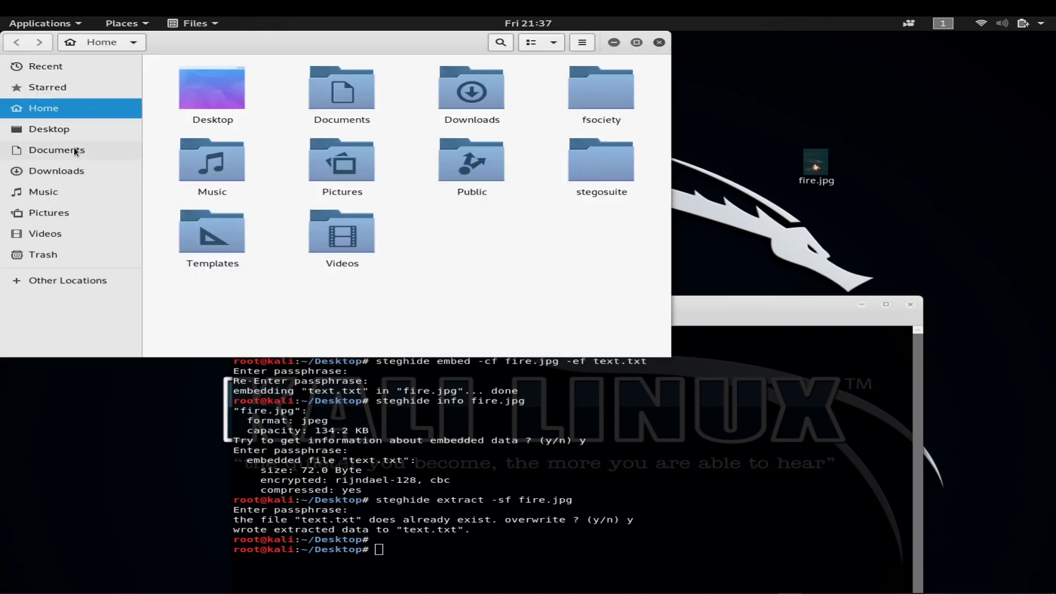
Step: Paste the clipboard into the Documents folder and cancel the failed hat.jpg copy
{"action": "left_click", "coordinate": [76, 151]}
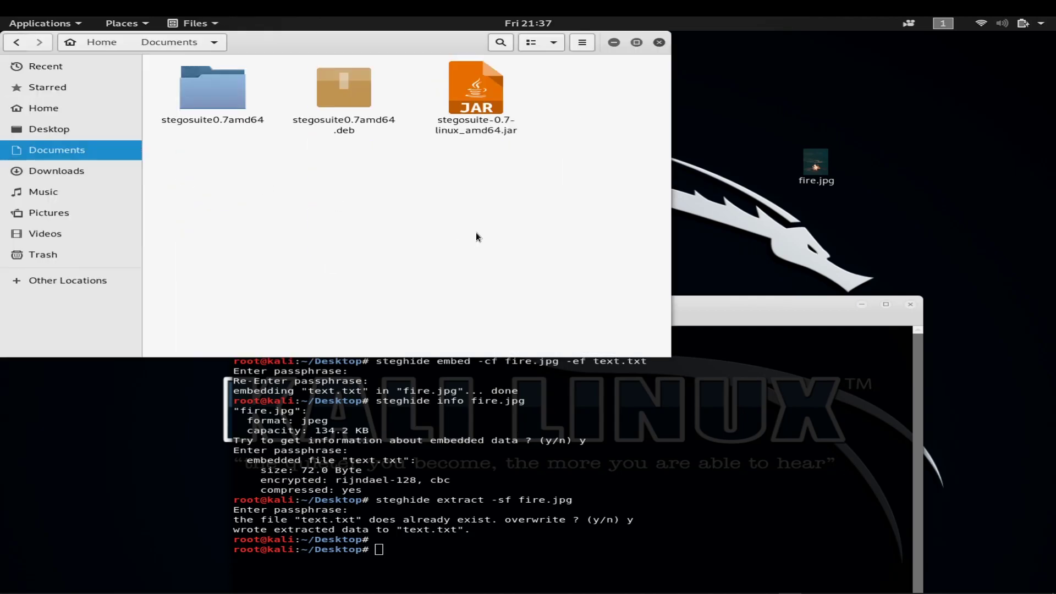
{"action": "key", "text": "ctrl+v"}
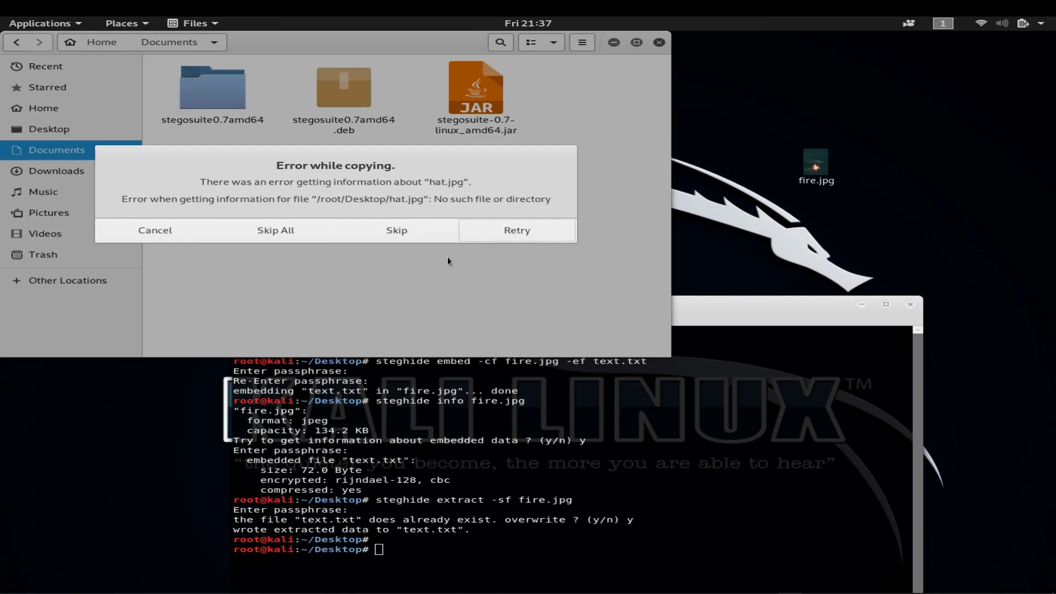
{"action": "left_click", "coordinate": [198, 237]}
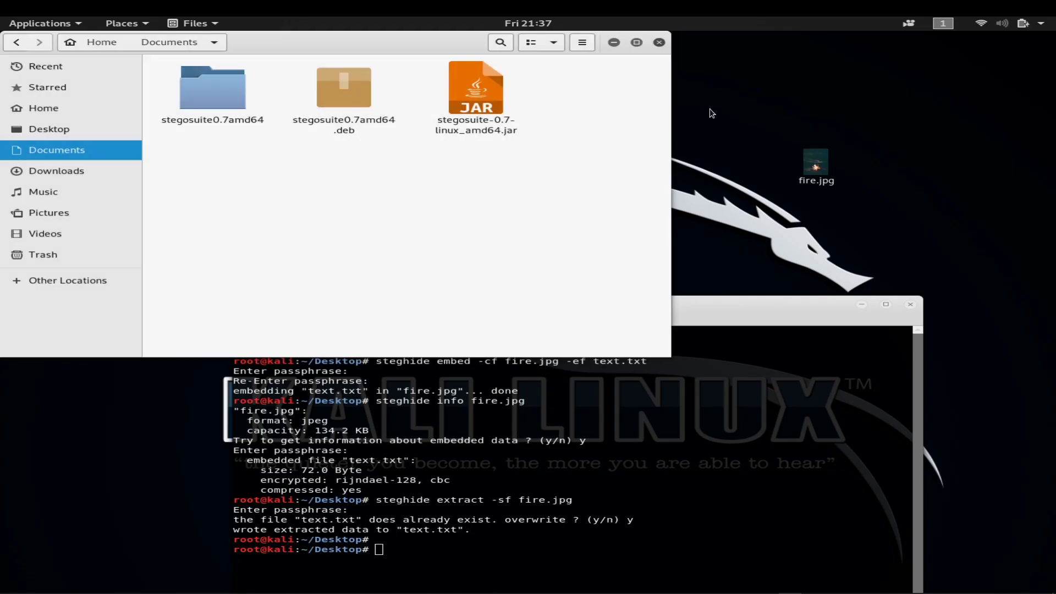
Step: Minimize the file manager and cut text.txt from the desktop
{"action": "left_click", "coordinate": [612, 44]}
{"action": "right_click", "coordinate": [424, 230]}
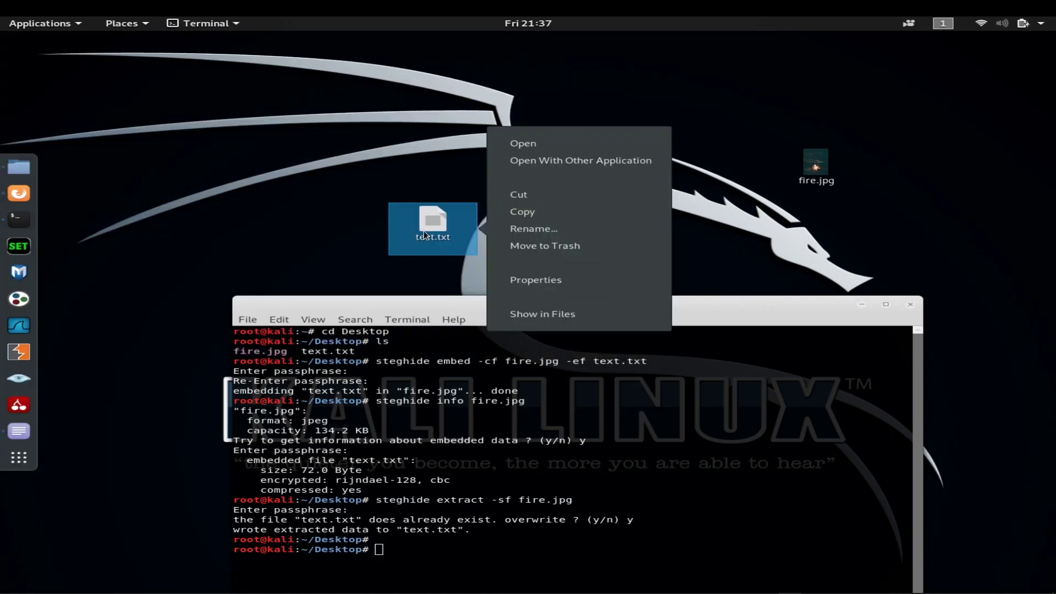
{"action": "left_click", "coordinate": [550, 198]}
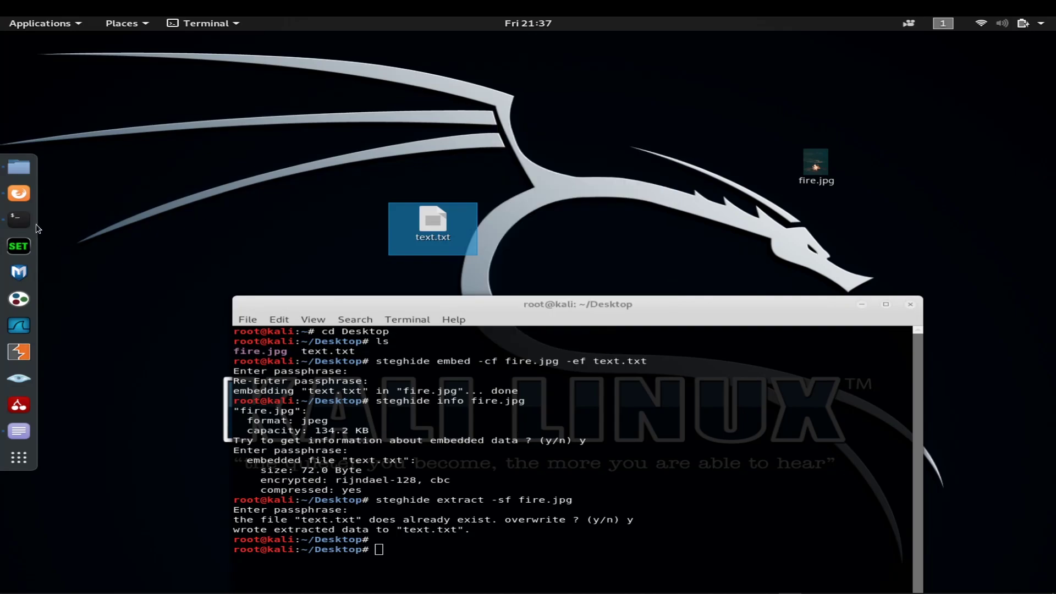
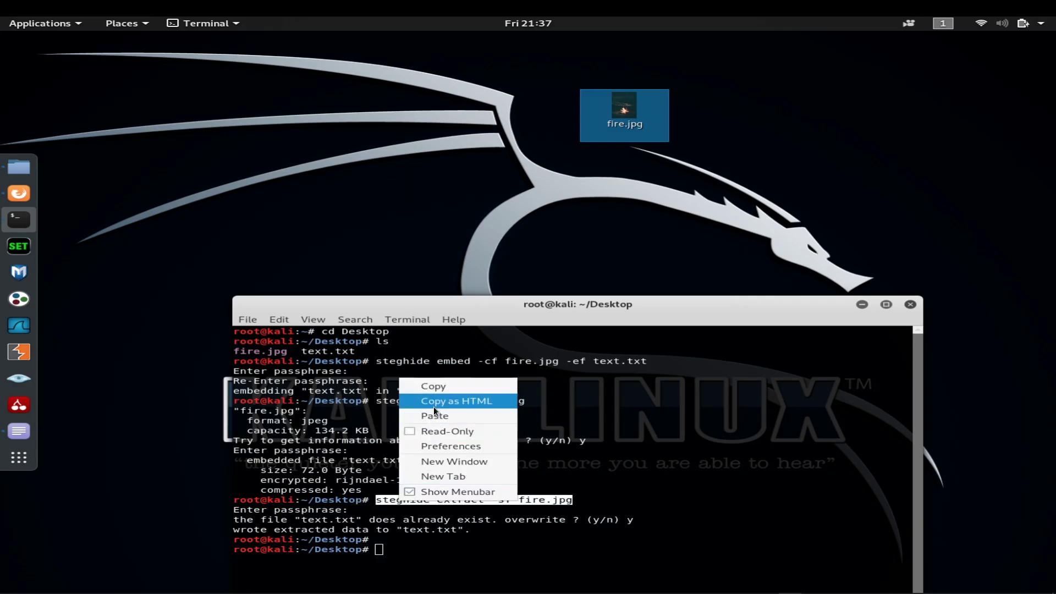
Step: Paste and run the copied steghide command, which fails with 'command not found'
{"action": "left_click", "coordinate": [434, 388]}
{"action": "right_click", "coordinate": [401, 550]}
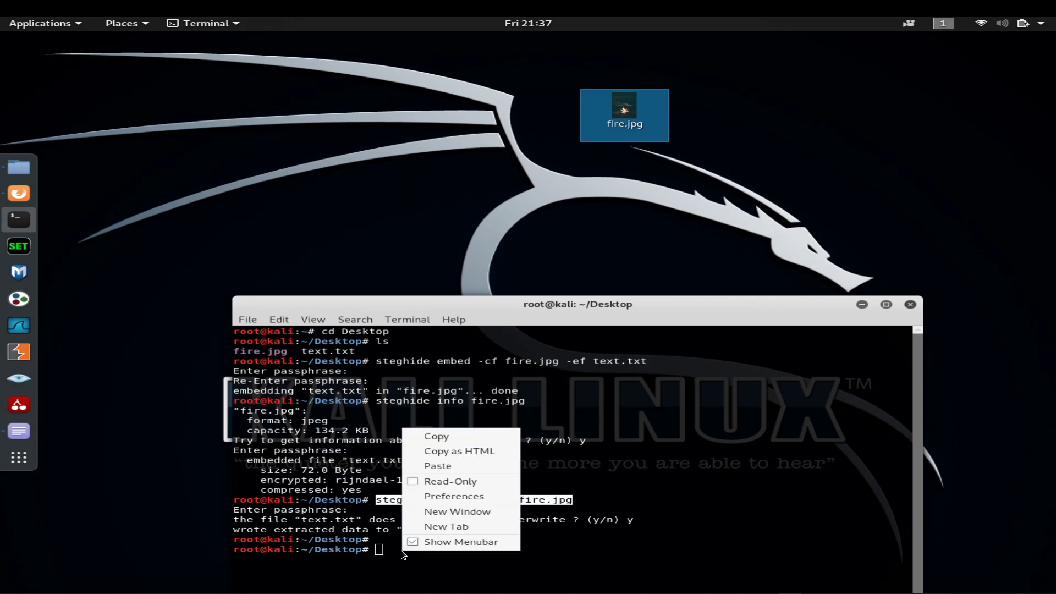
{"action": "left_click", "coordinate": [443, 469]}
{"action": "key", "text": "Return"}
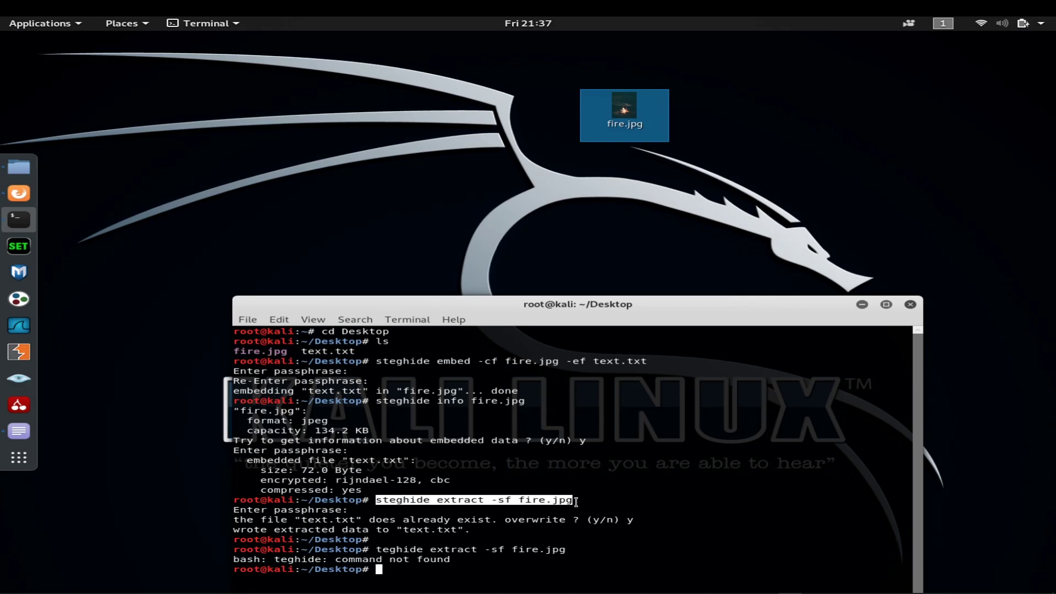
Step: Rerun steghide extract -sf fire.jpg with the passphrase, writing text.txt to the Desktop
{"action": "left_click_drag", "start_coordinate": [572, 501], "coordinate": [374, 502]}
{"action": "right_click", "coordinate": [378, 502]}
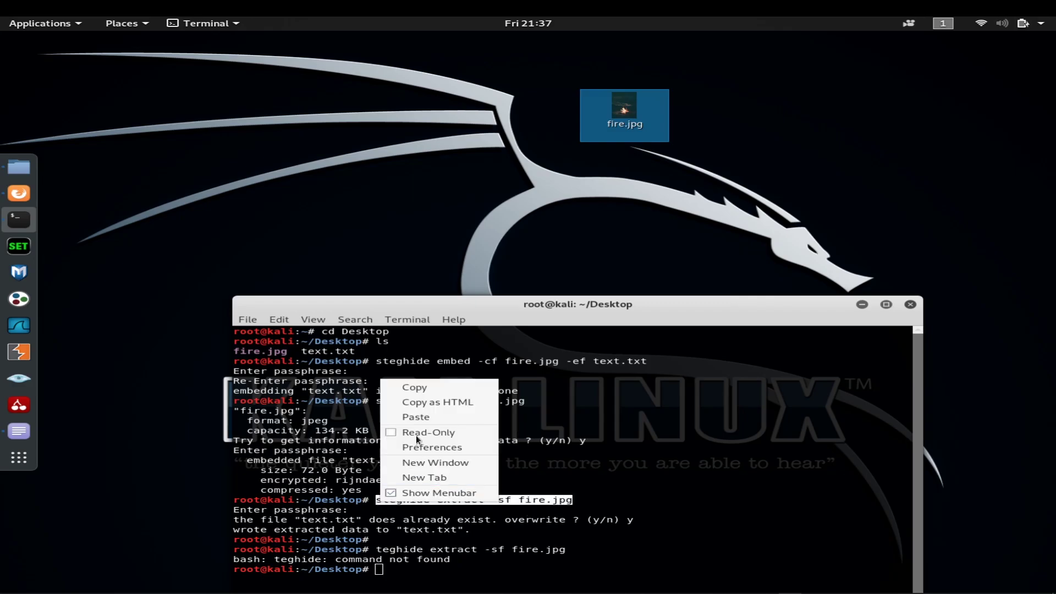
{"action": "left_click", "coordinate": [405, 382]}
{"action": "right_click", "coordinate": [378, 575]}
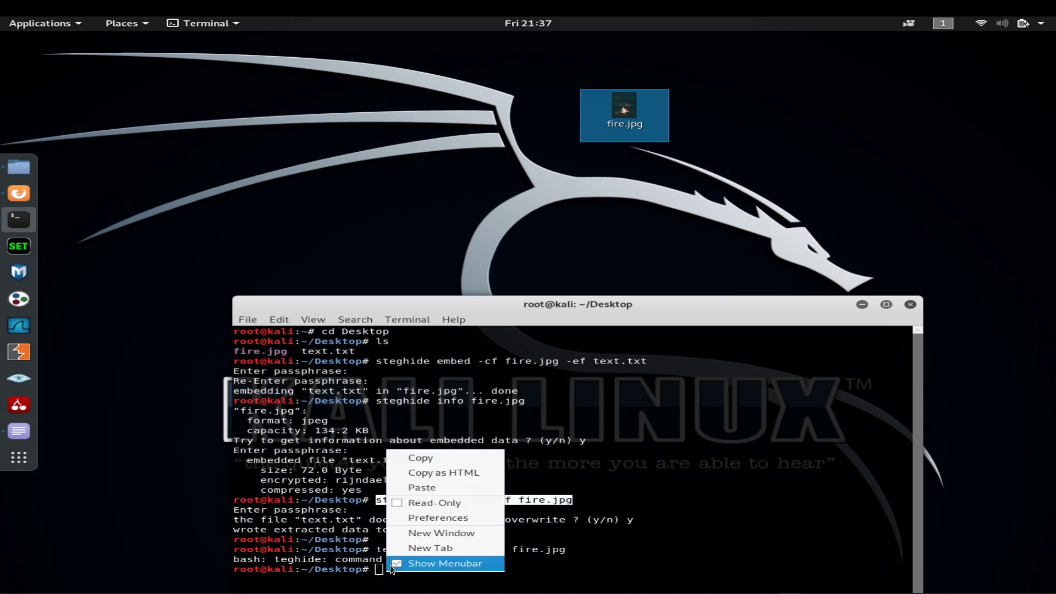
{"action": "left_click", "coordinate": [424, 491]}
{"action": "key", "text": "Return"}
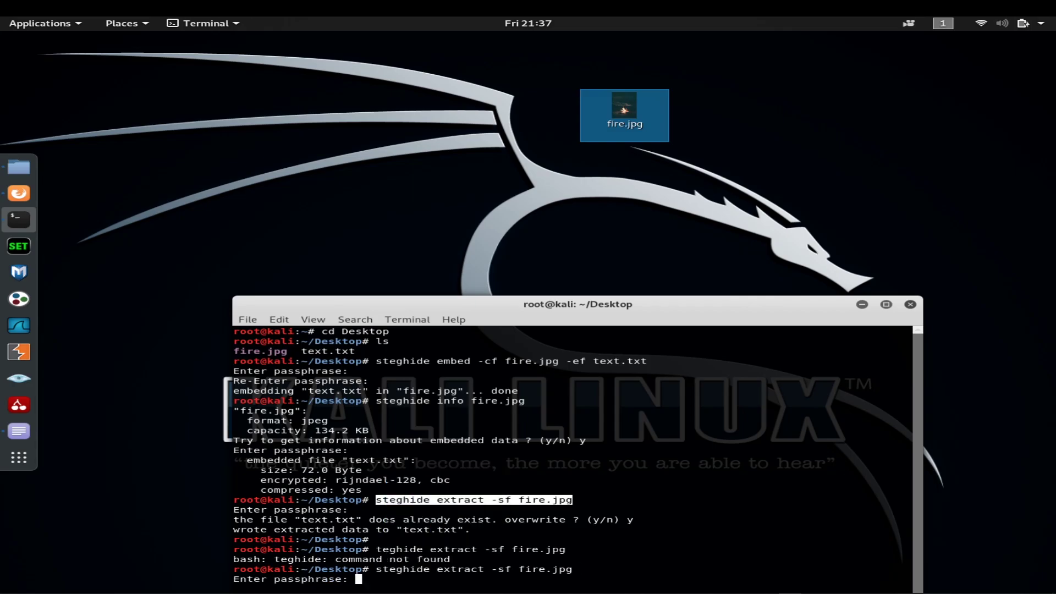
{"action": "key", "text": "Return"}
{"action": "left_click_drag", "start_coordinate": [463, 299], "coordinate": [390, 301]}
Step: Open text.txt in gedit, read the extracted secret message, and close the editor
{"action": "left_click", "coordinate": [449, 204]}
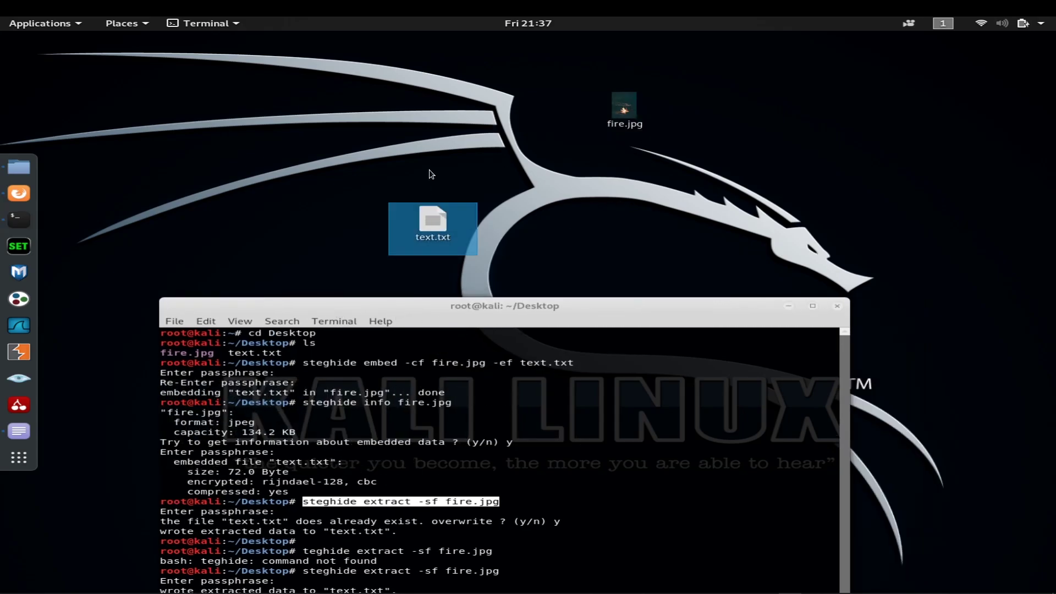
{"action": "double_click", "coordinate": [443, 223]}
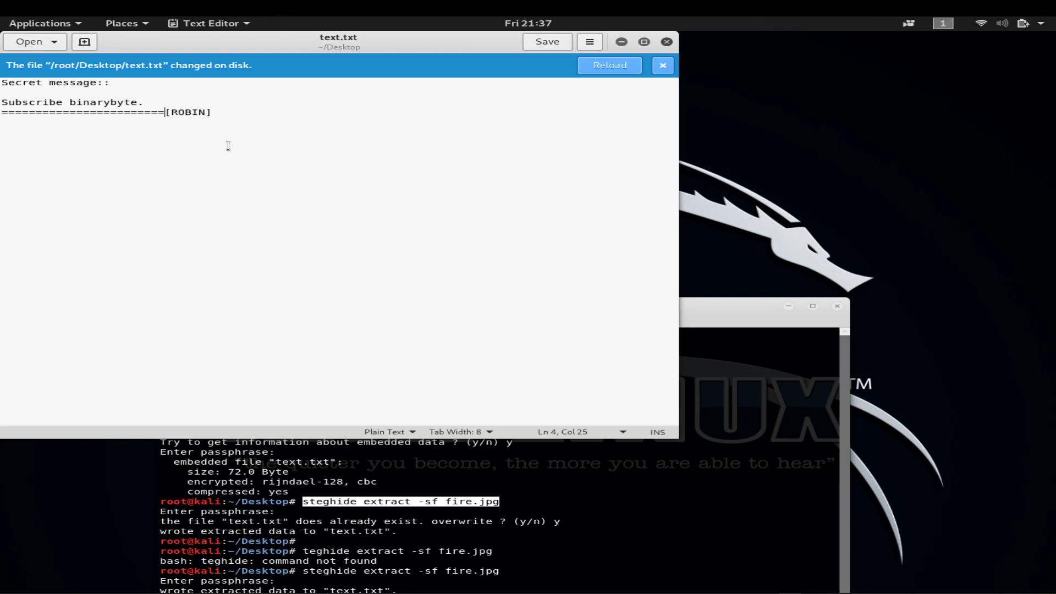
{"action": "left_click_drag", "start_coordinate": [229, 146], "coordinate": [1, 65]}
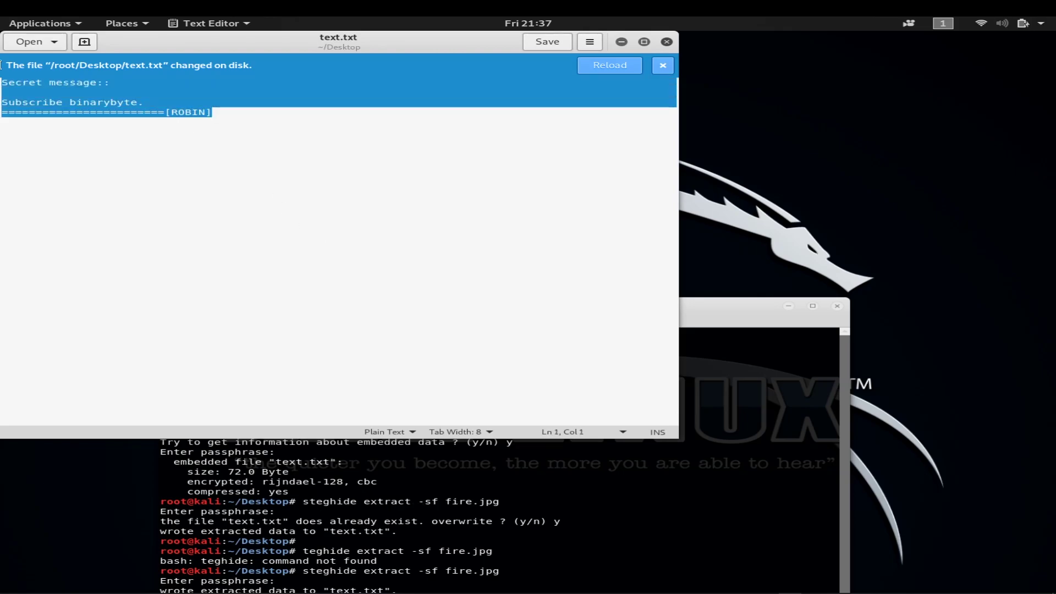
{"action": "left_click", "coordinate": [307, 158]}
{"action": "left_click", "coordinate": [666, 42]}
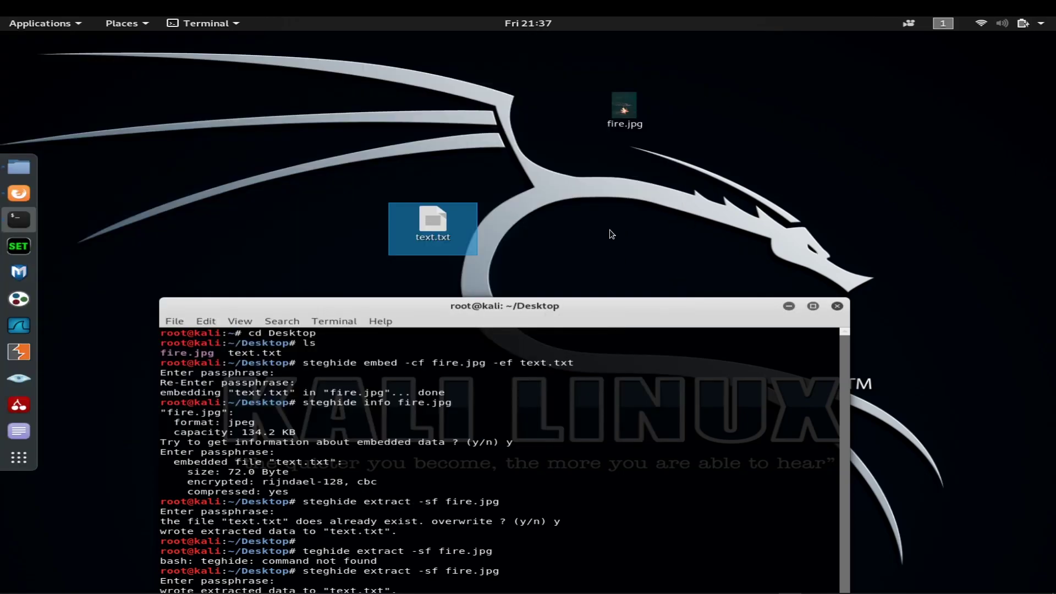
Step: Move the terminal window back into its place on the screen
{"action": "left_click_drag", "start_coordinate": [623, 309], "coordinate": [641, 284]}
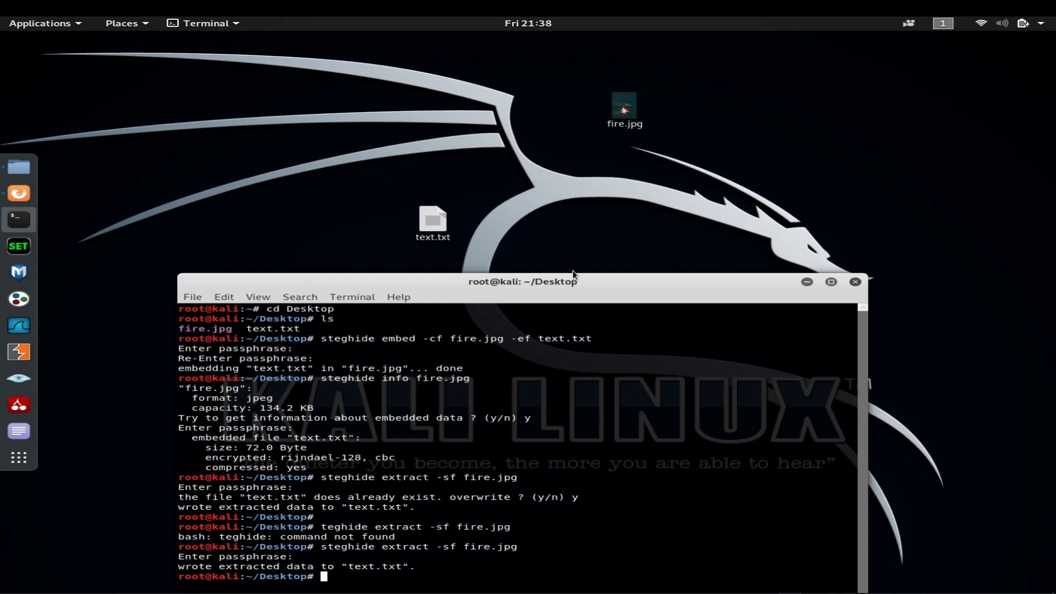
{"action": "left_click_drag", "start_coordinate": [572, 282], "coordinate": [521, 224]}
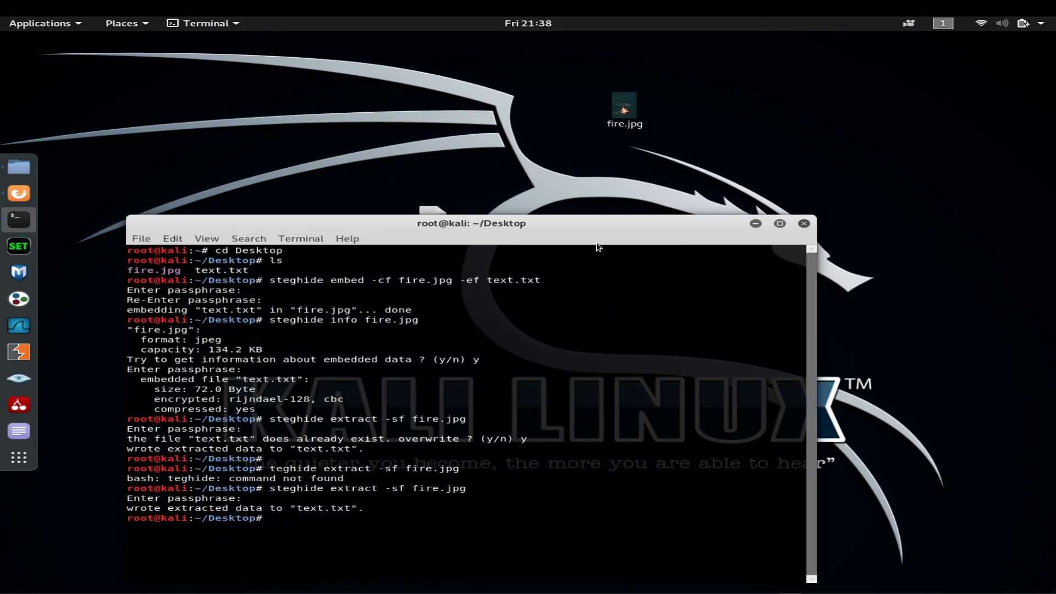
{"action": "left_click_drag", "start_coordinate": [569, 220], "coordinate": [600, 212]}
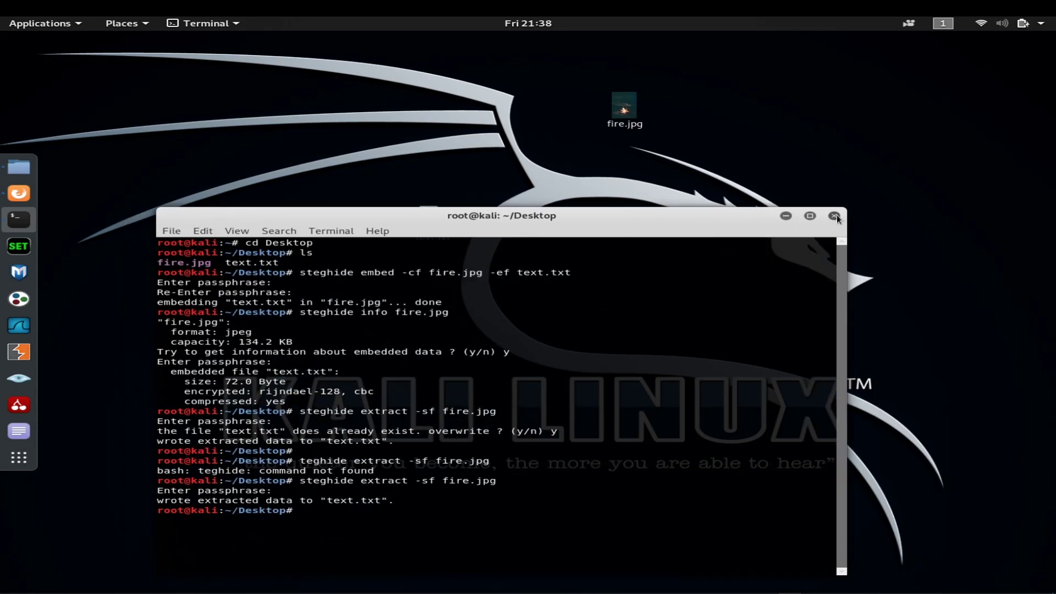
Step: Replace the old terminal with a new one and launch stegosuite from it
{"action": "left_click", "coordinate": [834, 216]}
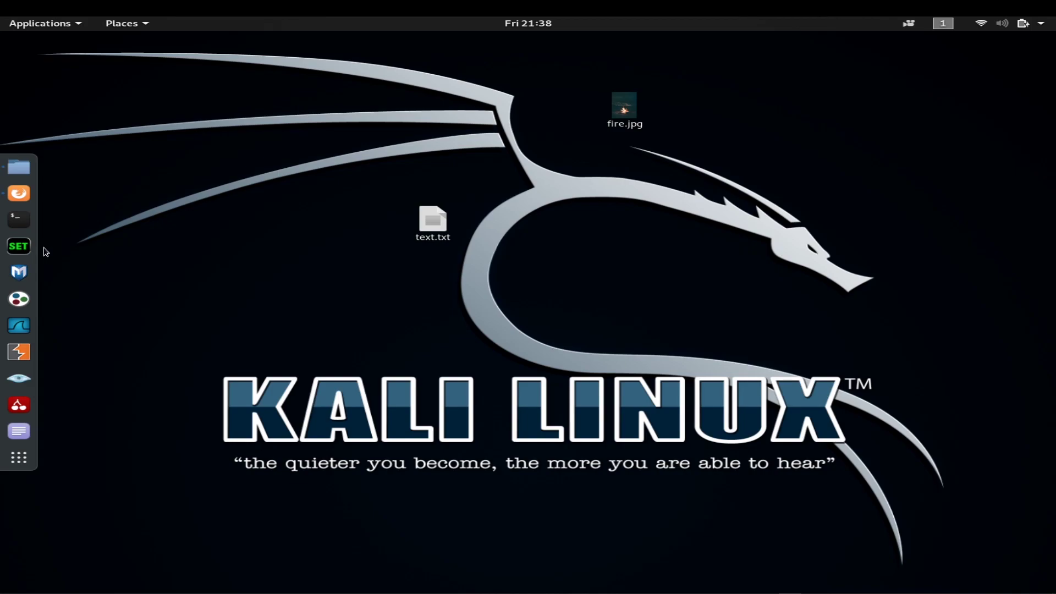
{"action": "left_click", "coordinate": [28, 224]}
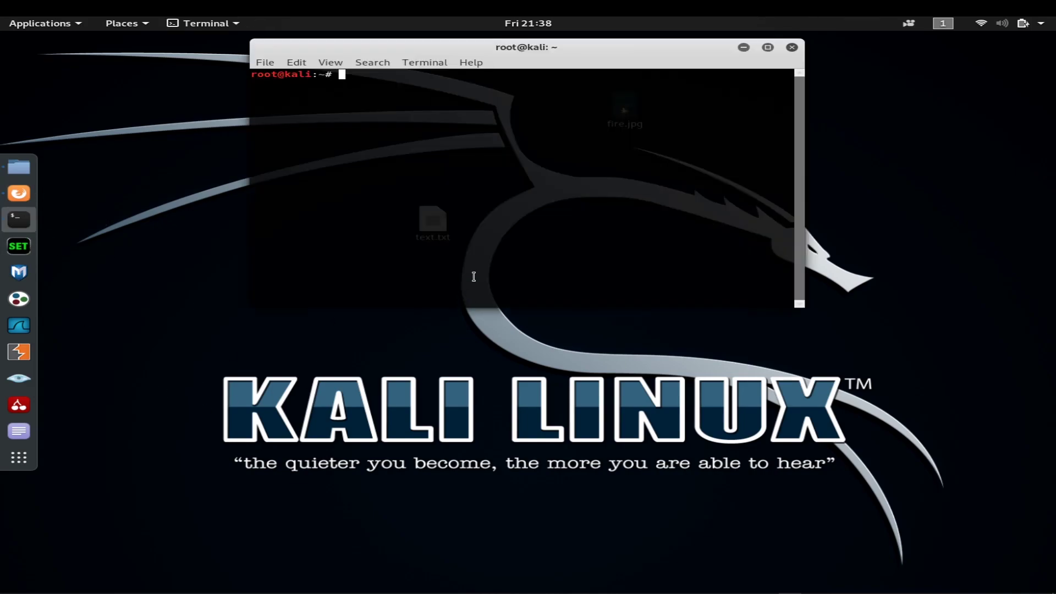
{"action": "type", "text": "stegosuite"}
{"action": "key", "text": "Return"}
Step: Arrange the terminal and Stegosuite windows, leaving the empty Stegosuite window in front
{"action": "left_click_drag", "start_coordinate": [445, 218], "coordinate": [471, 207]}
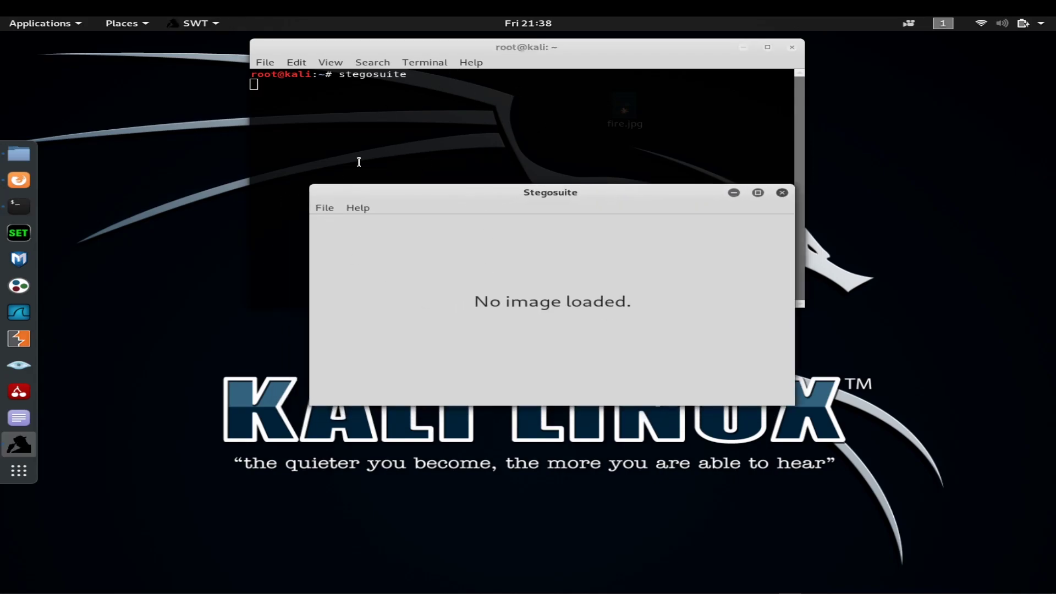
{"action": "left_click_drag", "start_coordinate": [401, 50], "coordinate": [261, 80]}
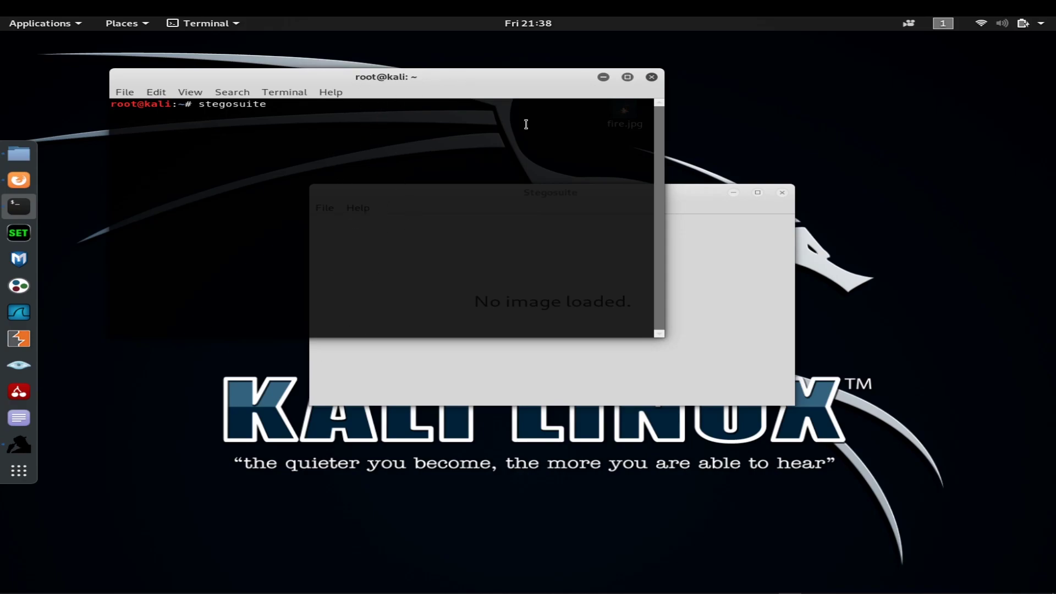
{"action": "left_click", "coordinate": [696, 194]}
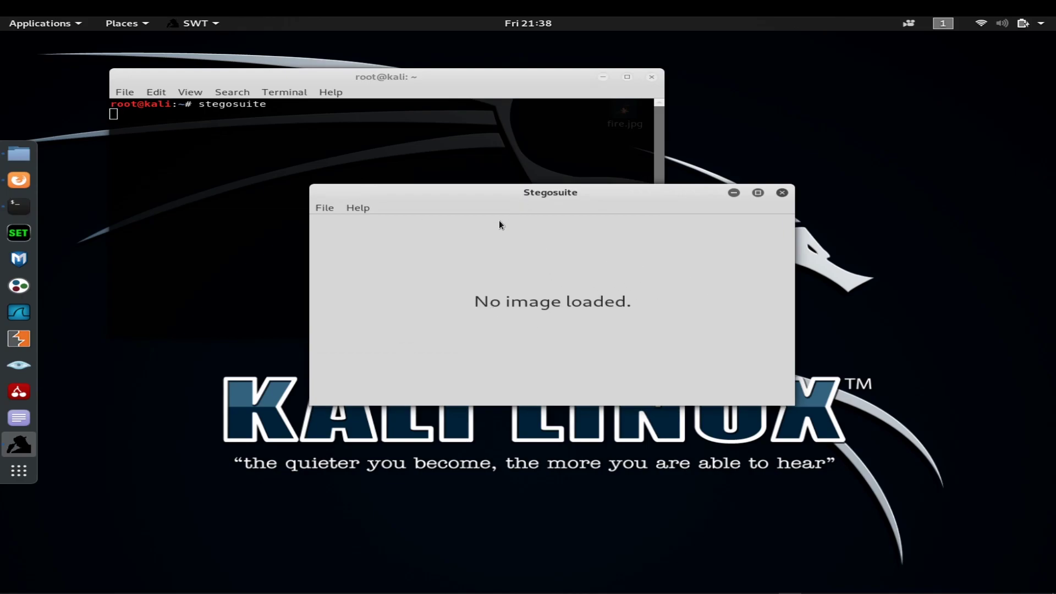
{"action": "left_click_drag", "start_coordinate": [500, 197], "coordinate": [504, 197]}
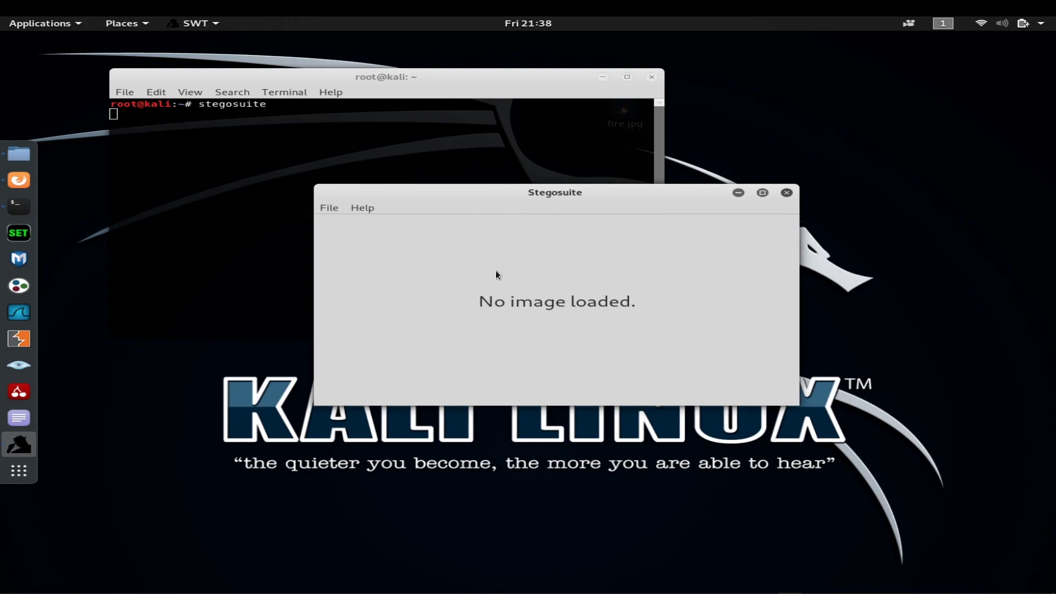
{"action": "left_click_drag", "start_coordinate": [358, 84], "coordinate": [365, 86]}
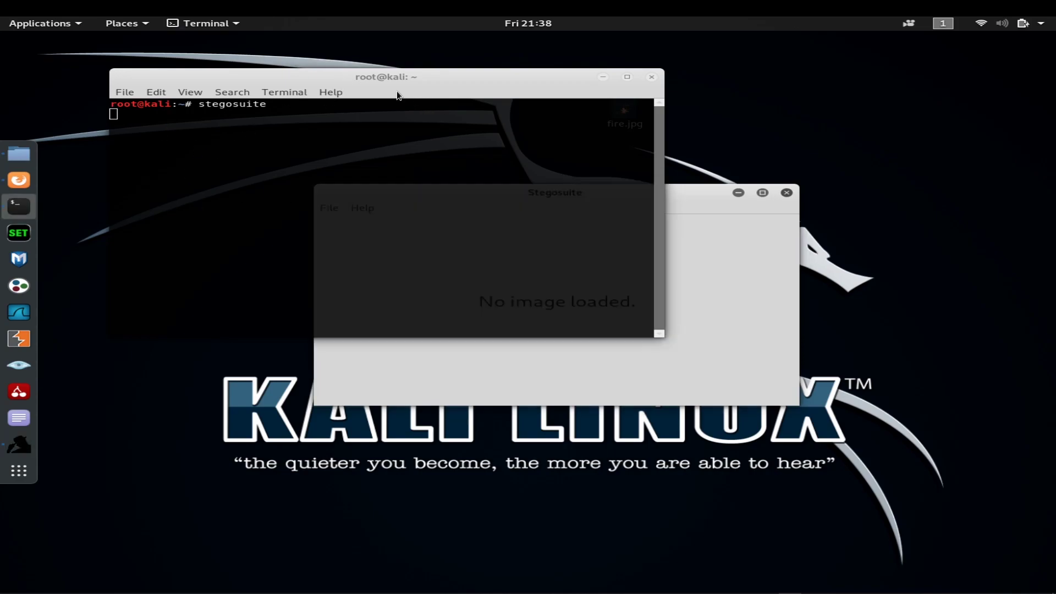
{"action": "left_click", "coordinate": [518, 216]}
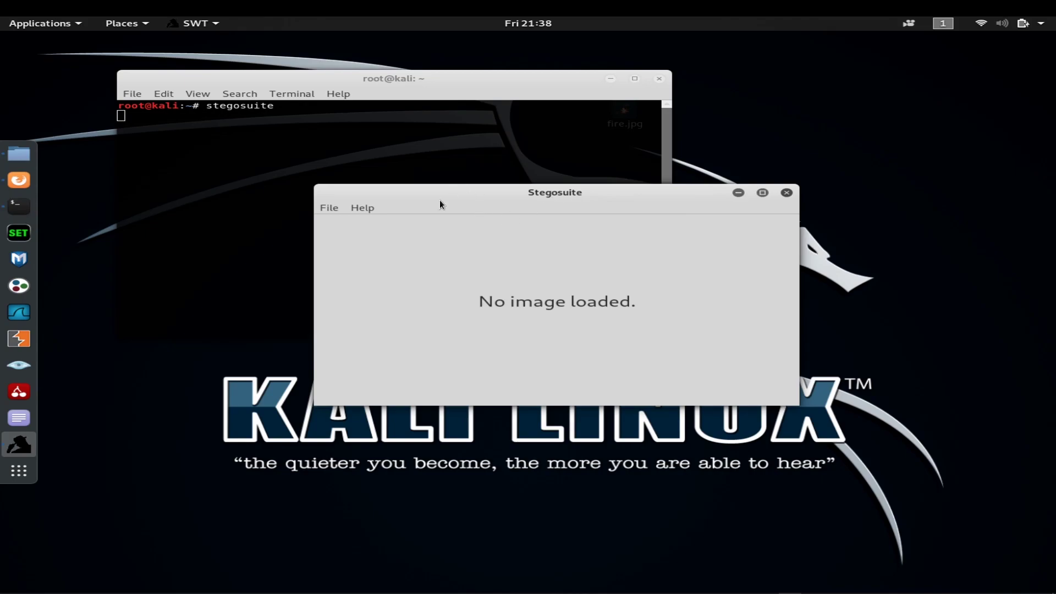
Step: Load fire.jpg from the Desktop folder into Stegosuite
{"action": "left_click", "coordinate": [329, 208]}
{"action": "left_click", "coordinate": [329, 221]}
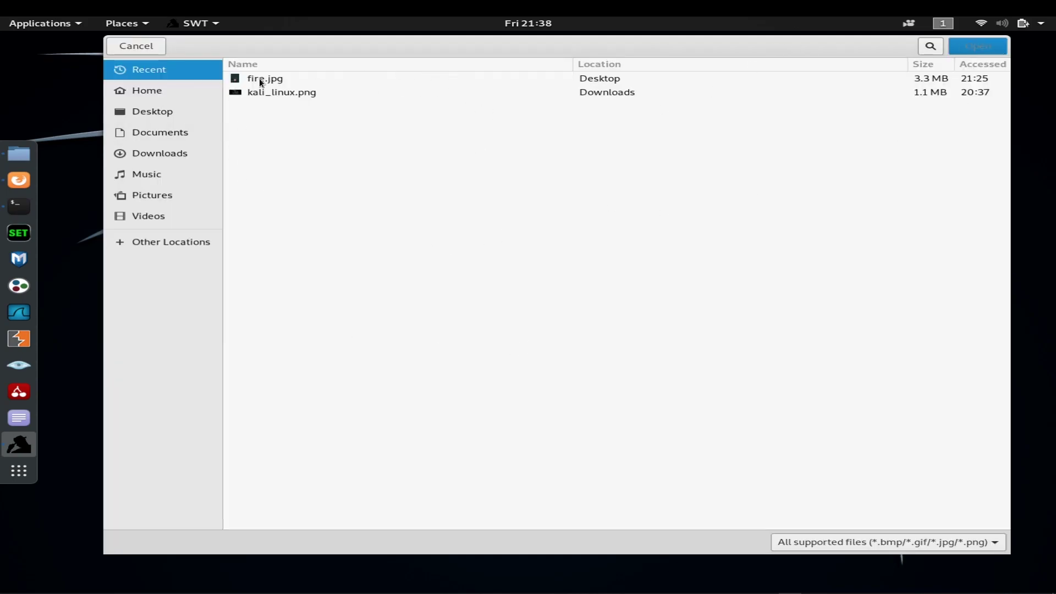
{"action": "left_click", "coordinate": [154, 119]}
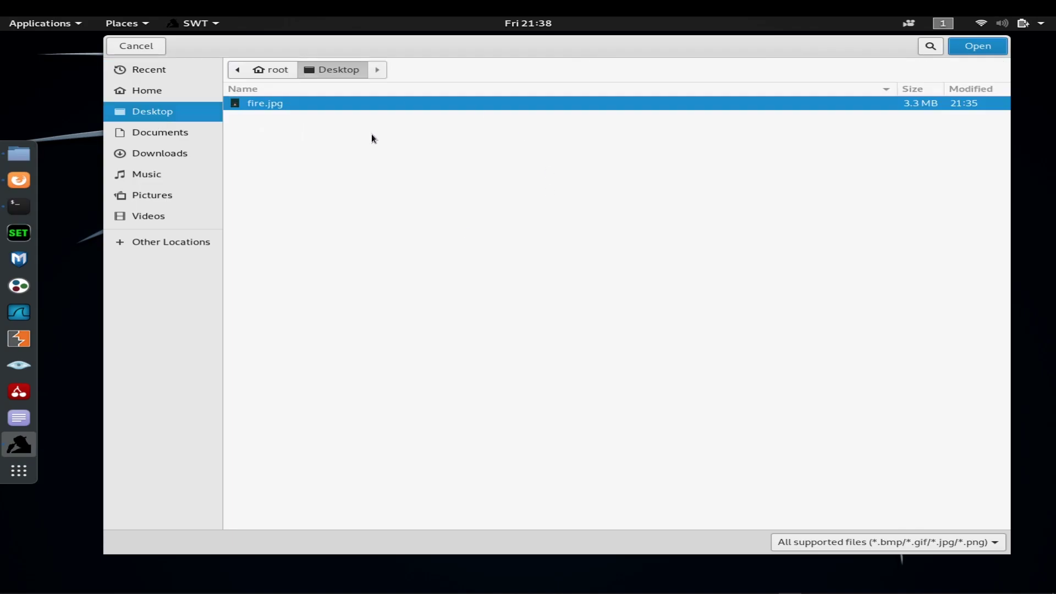
{"action": "left_click", "coordinate": [979, 46]}
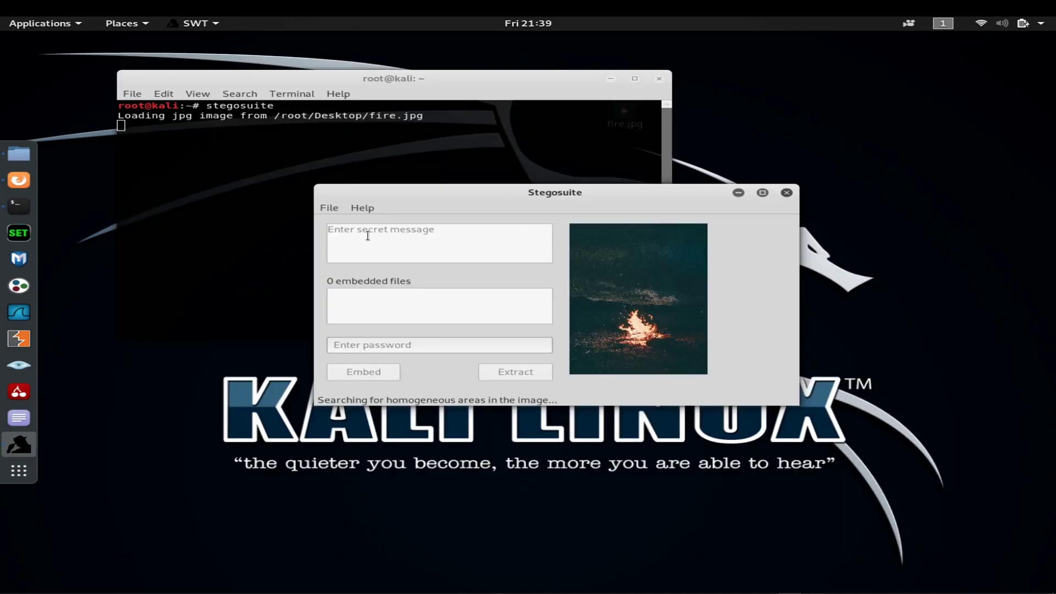
Step: Write a short greeting message, set a password, and embed it into the image
{"action": "left_click", "coordinate": [386, 235]}
{"action": "type", "text": "Hello guys"}
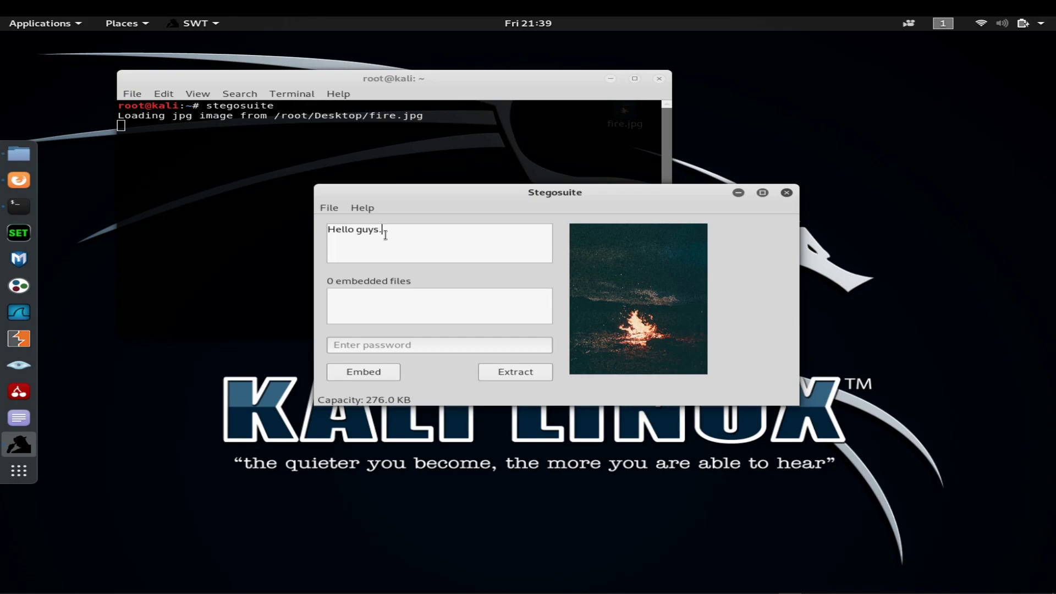
{"action": "type", "text": ". THis is robin"}
{"action": "left_click", "coordinate": [376, 348]}
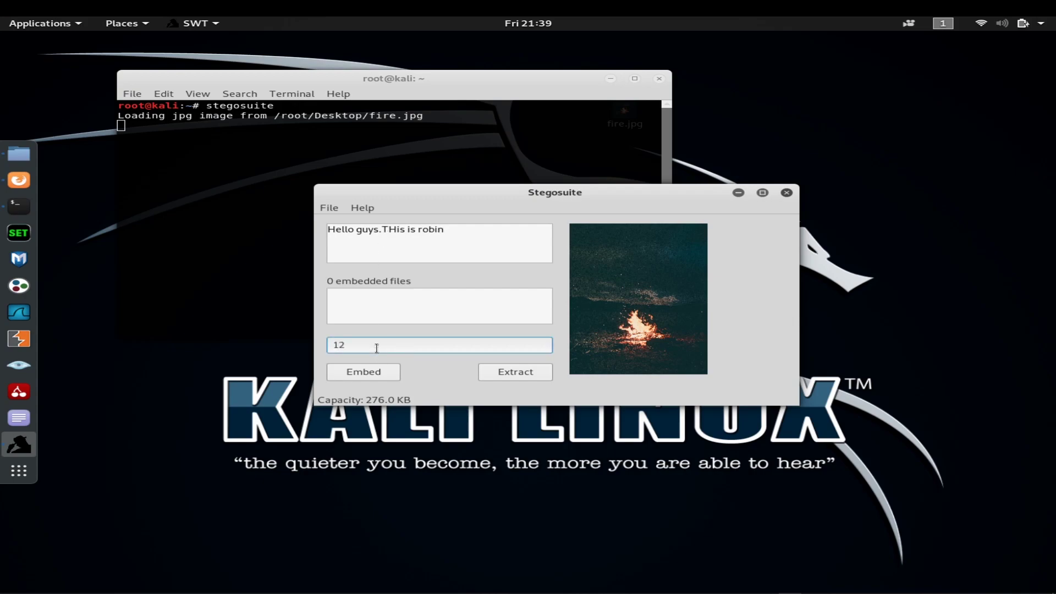
{"action": "left_click", "coordinate": [360, 380]}
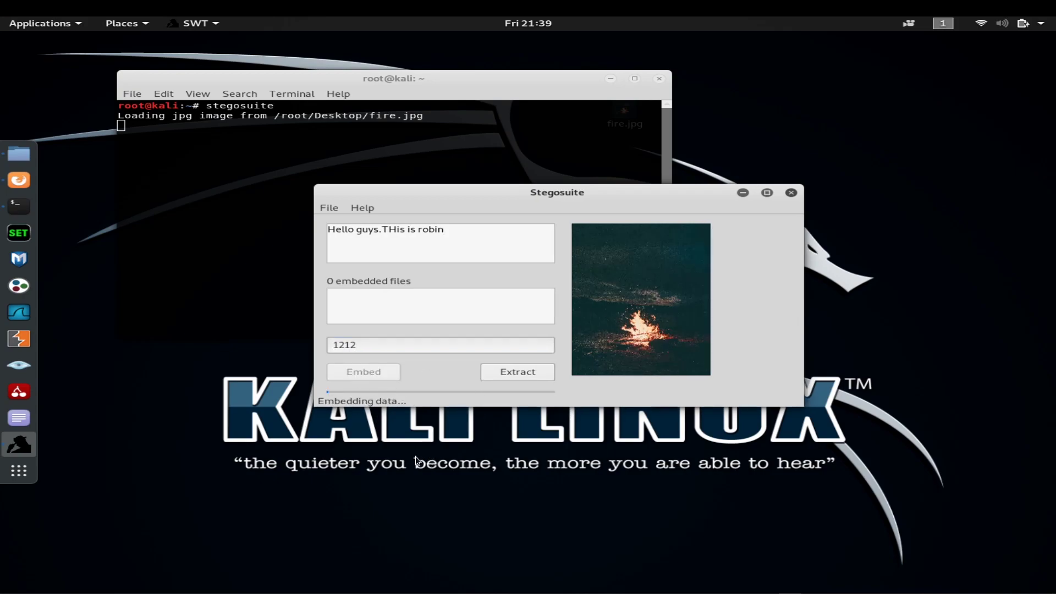
Step: Move the new fire_embed.jpg icon to the desktop's right side and close Stegosuite
{"action": "left_click_drag", "start_coordinate": [438, 190], "coordinate": [331, 189]}
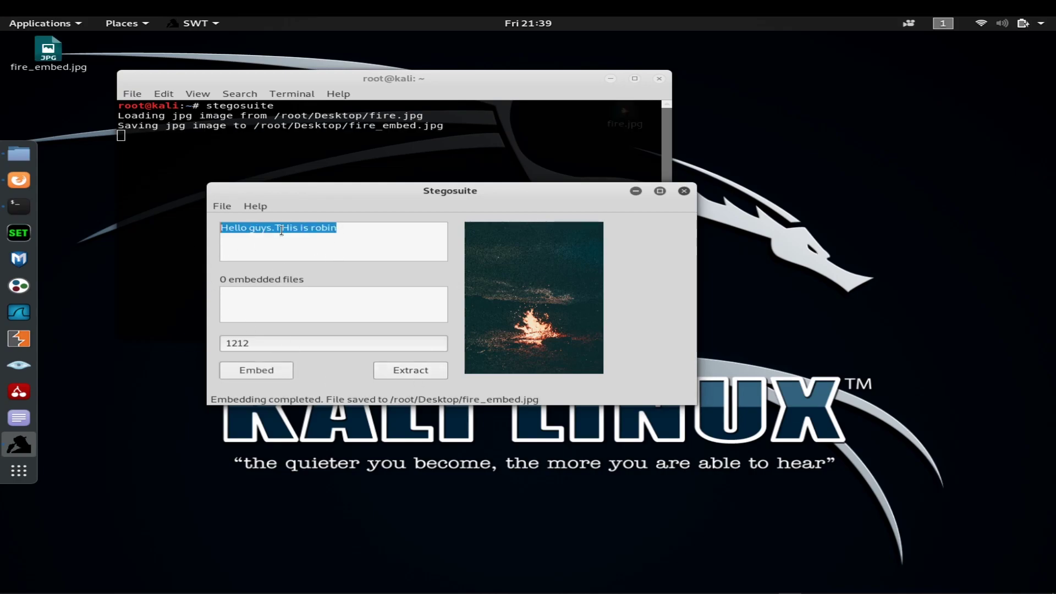
{"action": "left_click_drag", "start_coordinate": [385, 188], "coordinate": [441, 194]}
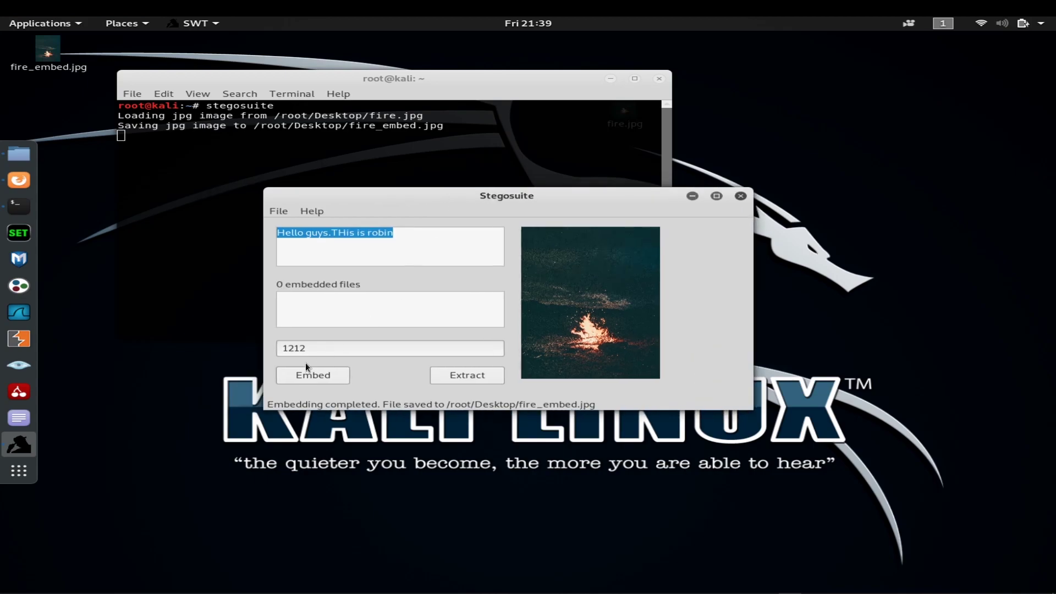
{"action": "left_click_drag", "start_coordinate": [53, 52], "coordinate": [941, 120]}
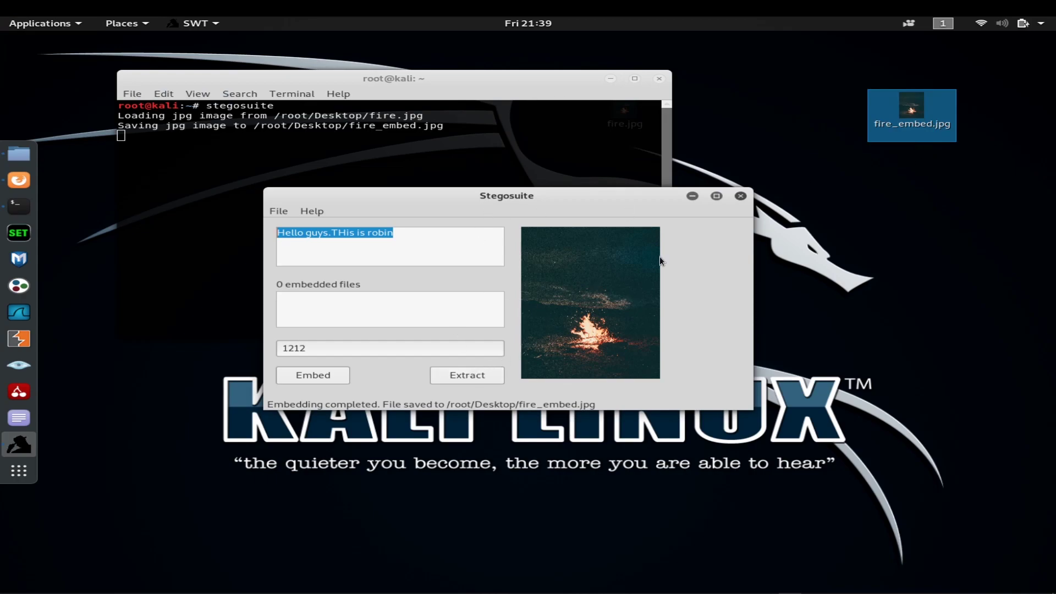
{"action": "left_click", "coordinate": [740, 196]}
{"action": "left_click_drag", "start_coordinate": [527, 82], "coordinate": [514, 174]}
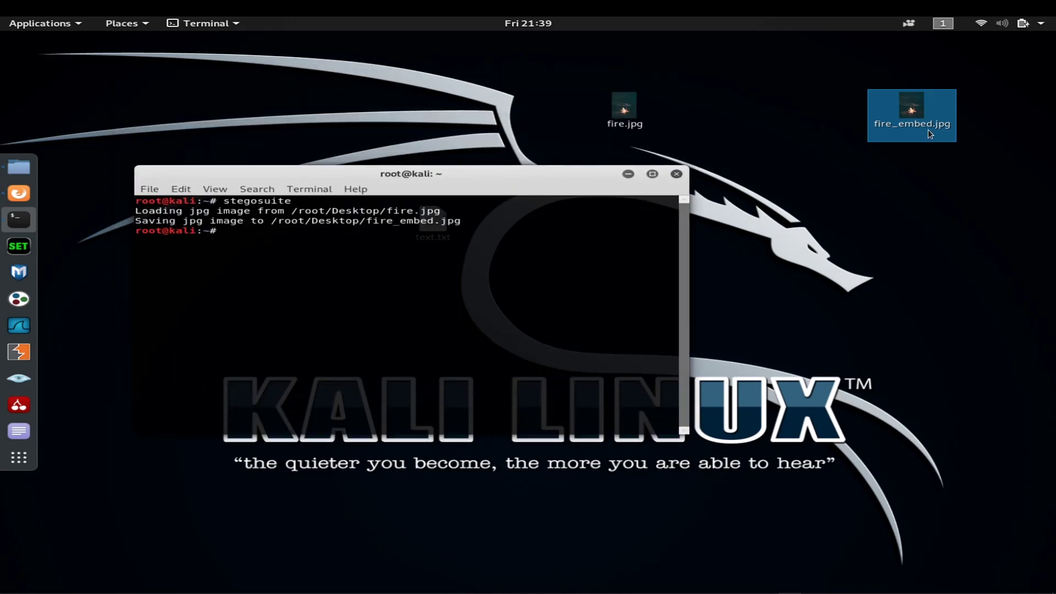
{"action": "left_click", "coordinate": [916, 110]}
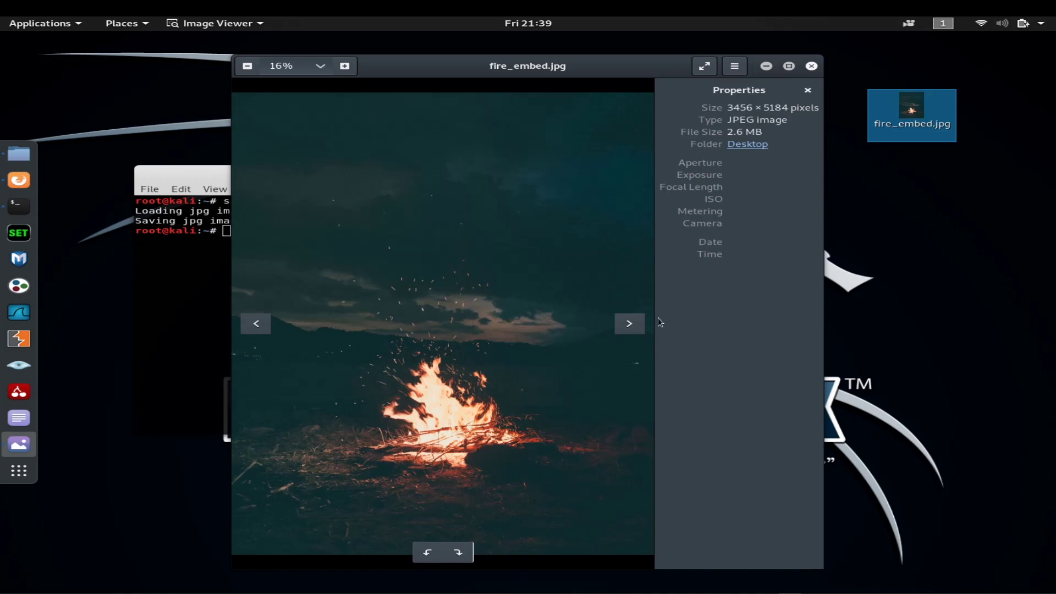
{"action": "left_click", "coordinate": [811, 66]}
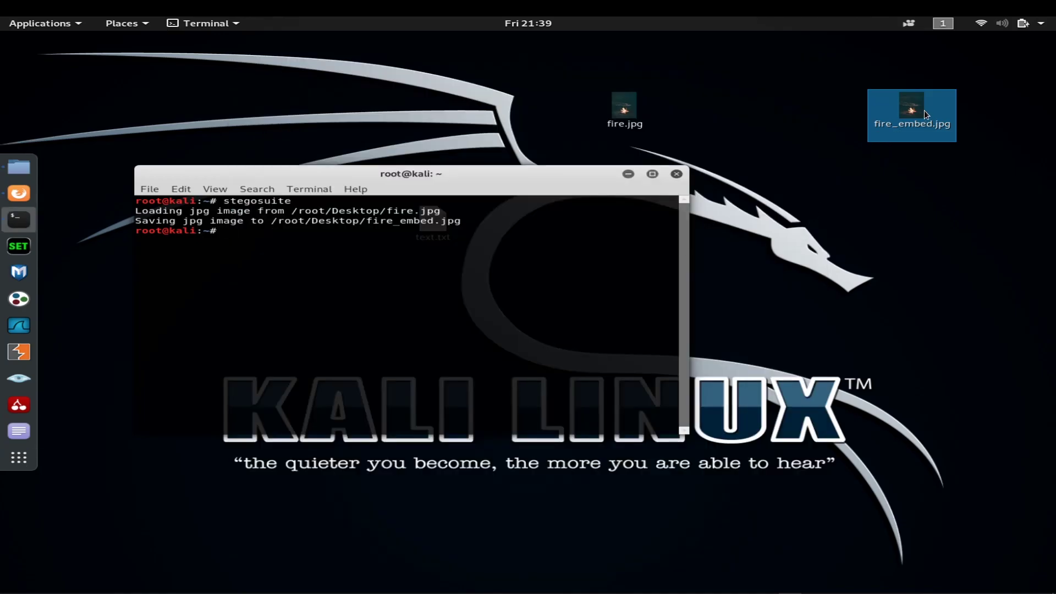
{"action": "type", "text": "stegosuite"}
Step: Relaunch Stegosuite and load fire_embed.jpg from the recent files
{"action": "key", "text": "Return"}
{"action": "left_click", "coordinate": [297, 220]}
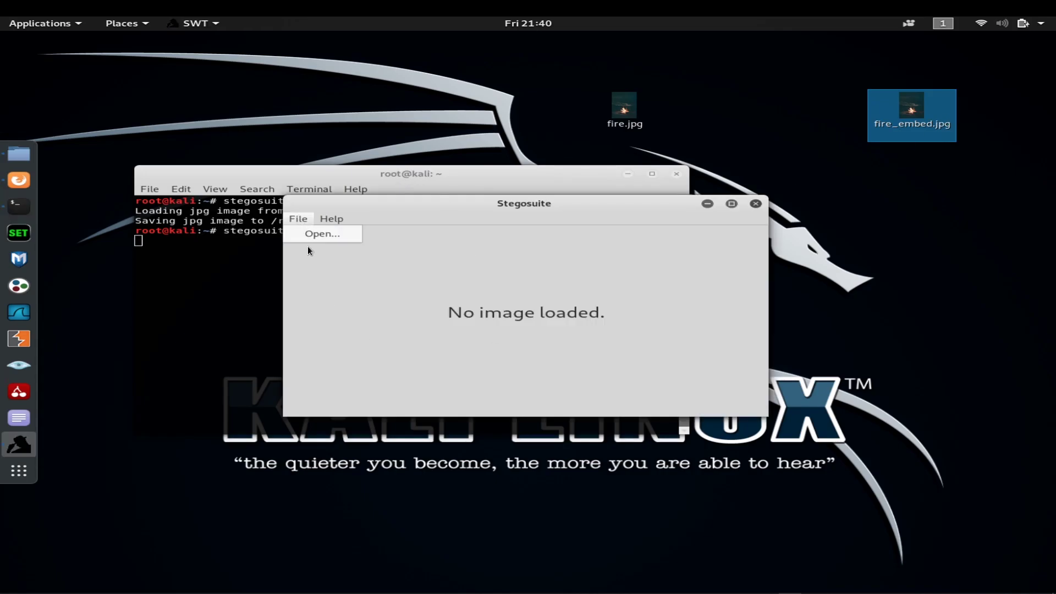
{"action": "left_click", "coordinate": [313, 231]}
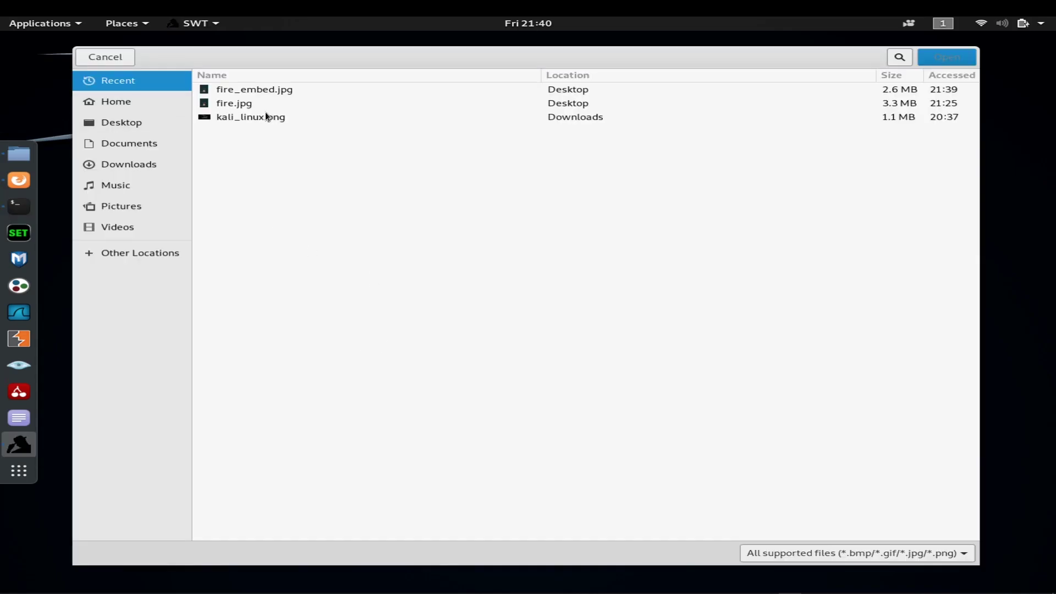
{"action": "left_click", "coordinate": [265, 93]}
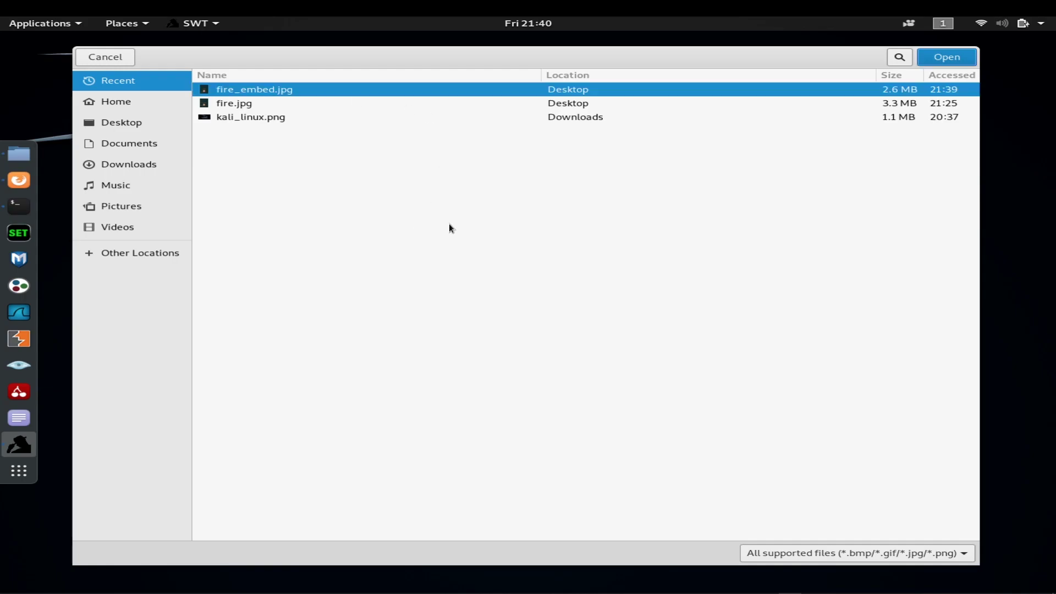
{"action": "left_click", "coordinate": [942, 57]}
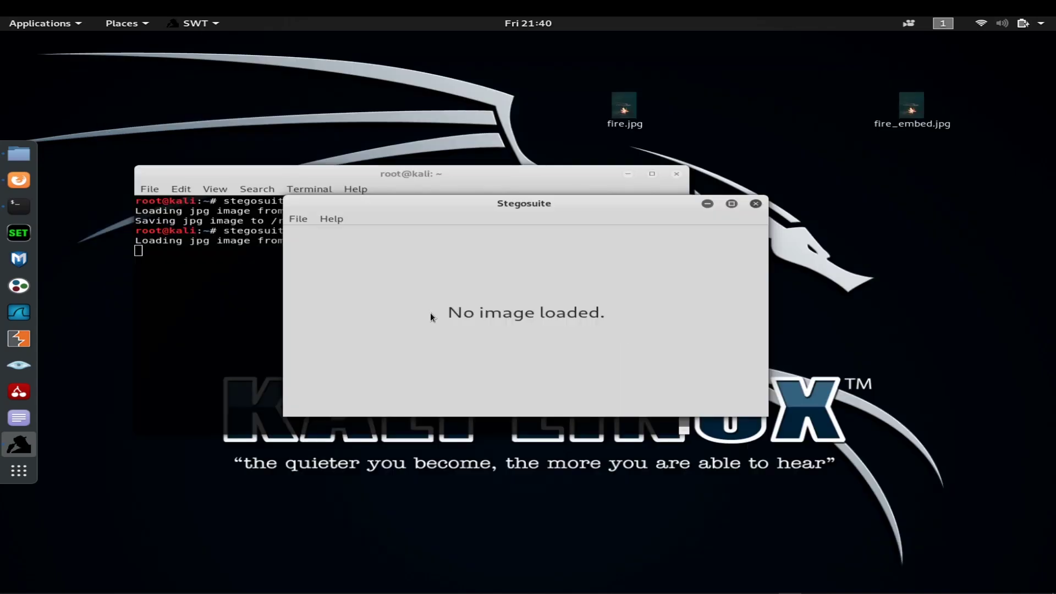
Step: Extract the hidden message from fire_embed.jpg using its password, then select the recovered text
{"action": "left_click", "coordinate": [340, 355]}
{"action": "type", "text": "1212"}
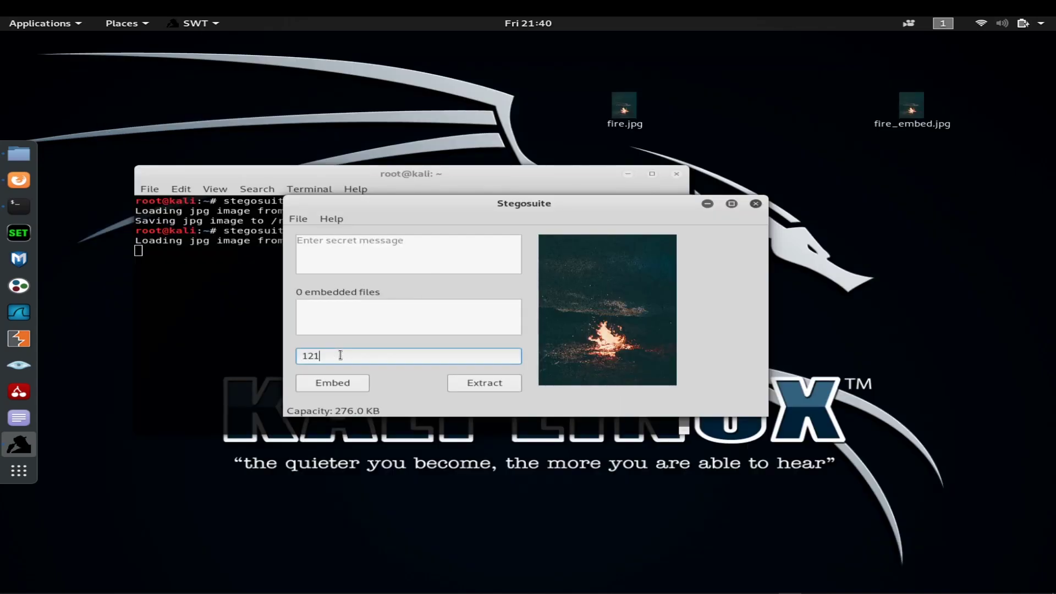
{"action": "left_click", "coordinate": [458, 384]}
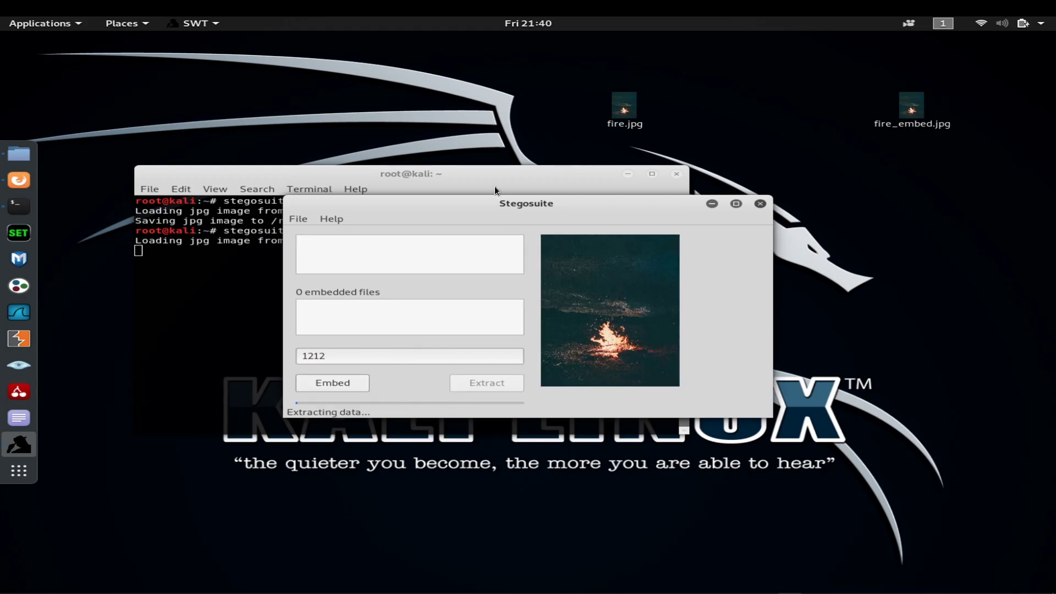
{"action": "left_click_drag", "start_coordinate": [493, 203], "coordinate": [493, 224]}
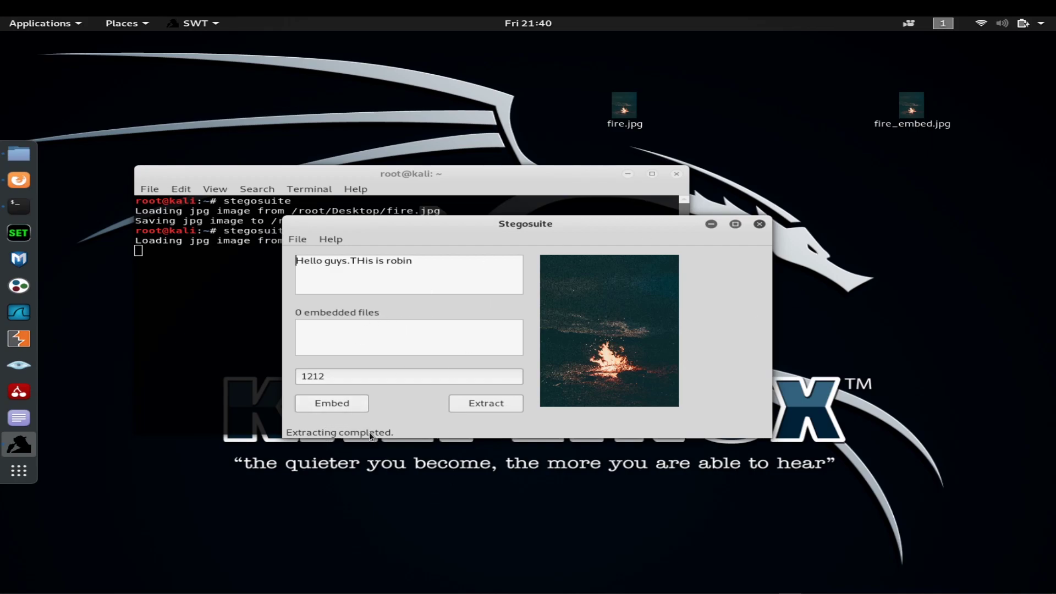
{"action": "left_click_drag", "start_coordinate": [426, 261], "coordinate": [280, 259]}
Step: Close Stegosuite and the terminal window
{"action": "left_click_drag", "start_coordinate": [451, 223], "coordinate": [374, 385]}
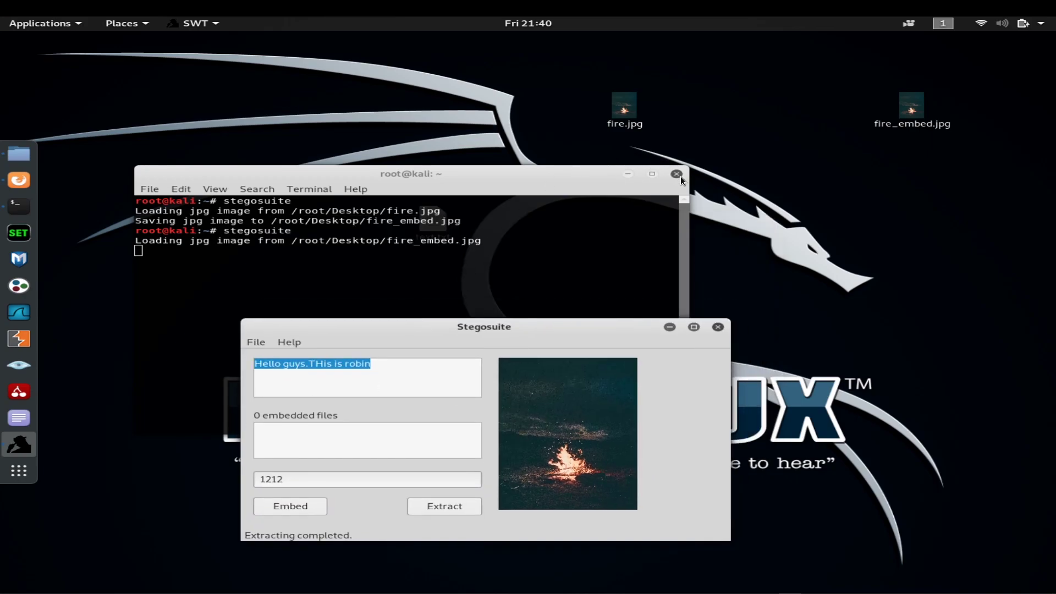
{"action": "left_click", "coordinate": [717, 327]}
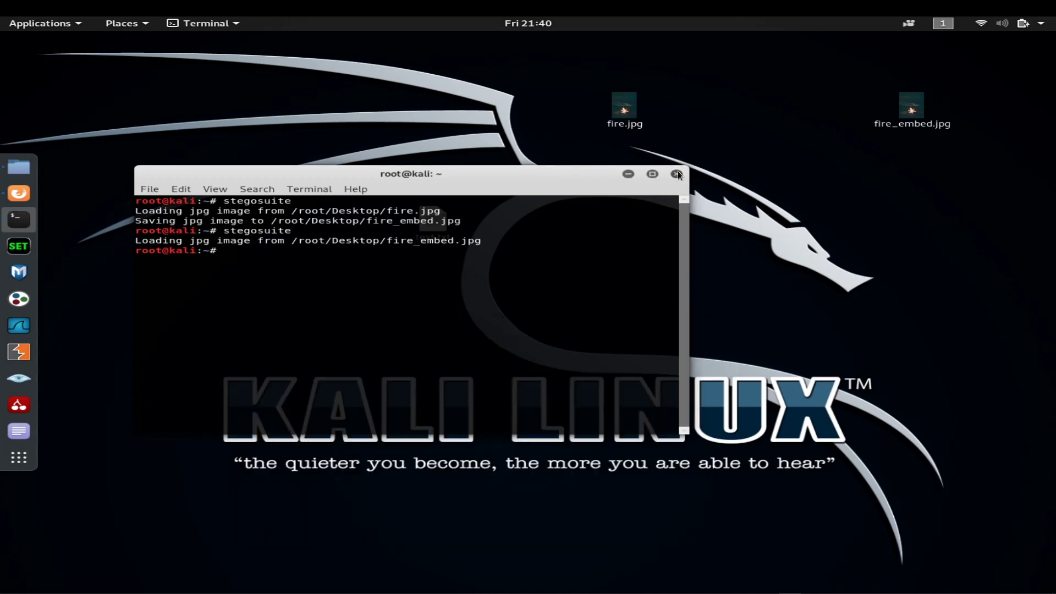
{"action": "left_click", "coordinate": [676, 173]}
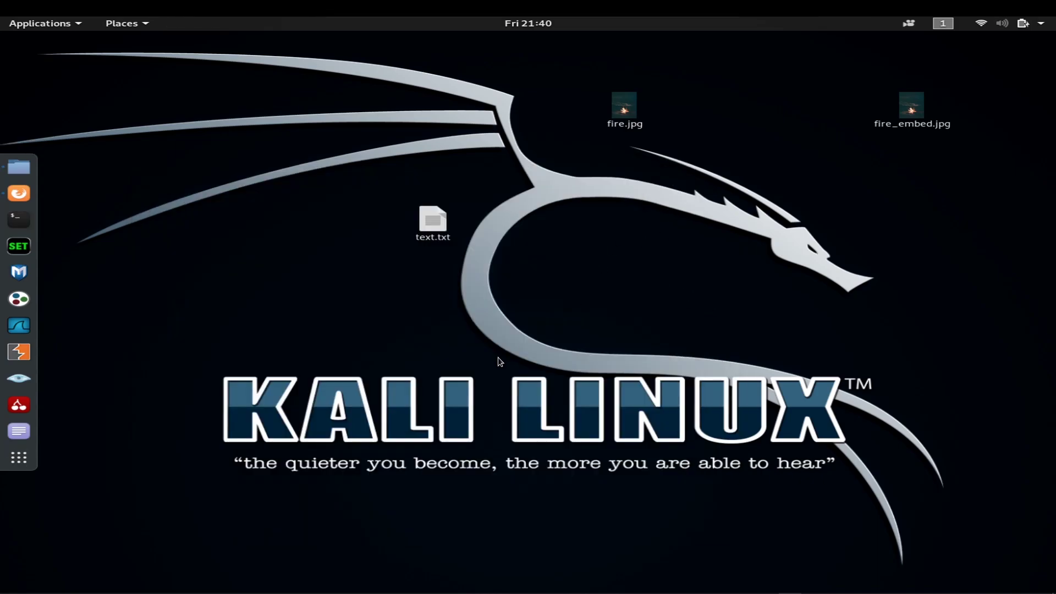
Step: Select text.txt on the desktop, then clear the selection
{"action": "left_click_drag", "start_coordinate": [459, 312], "coordinate": [375, 172]}
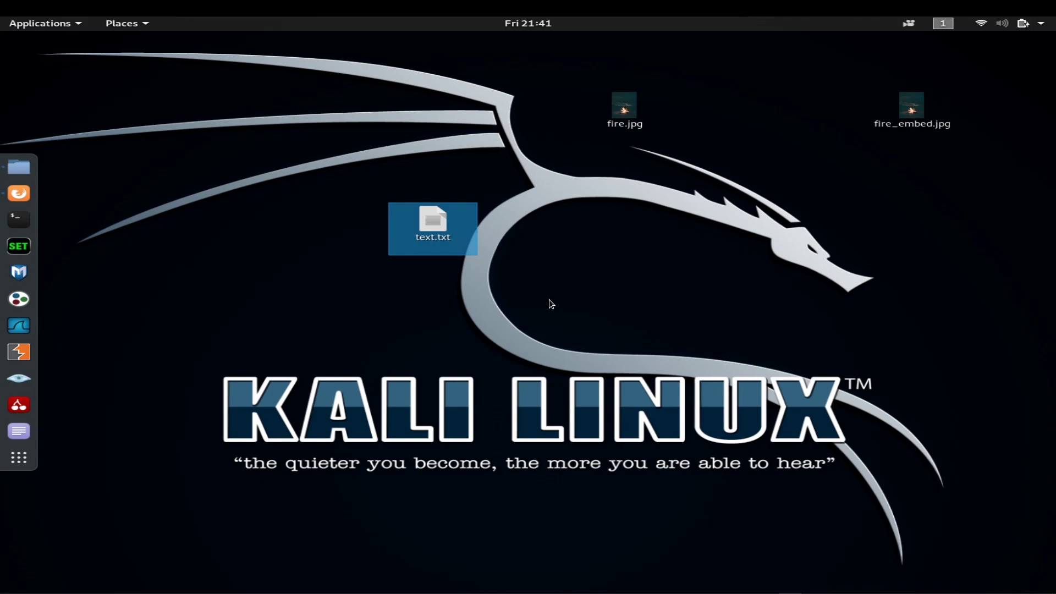
{"action": "left_click", "coordinate": [292, 295]}
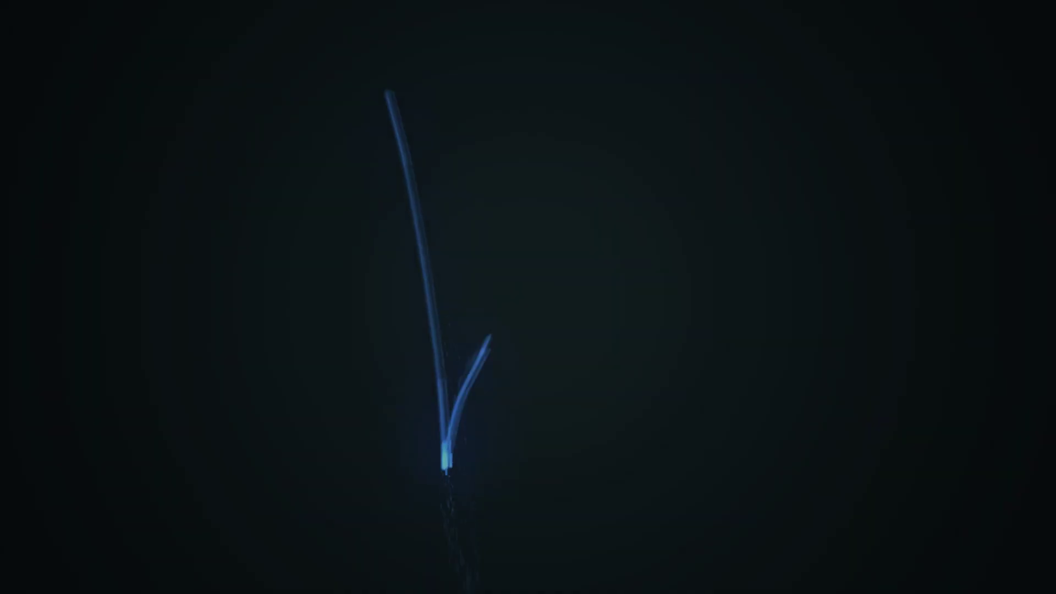